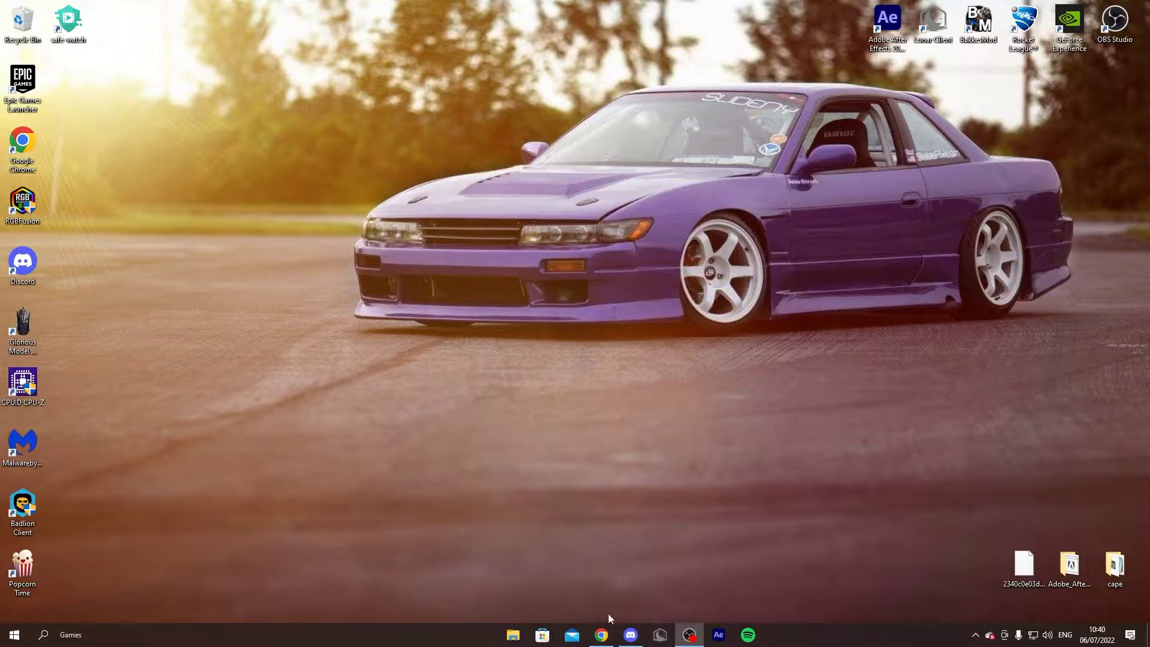
# Open Minecraft.net's Java Edition Change Skin page and scroll to the Migrator cape section.
pyautogui.click(601, 635)
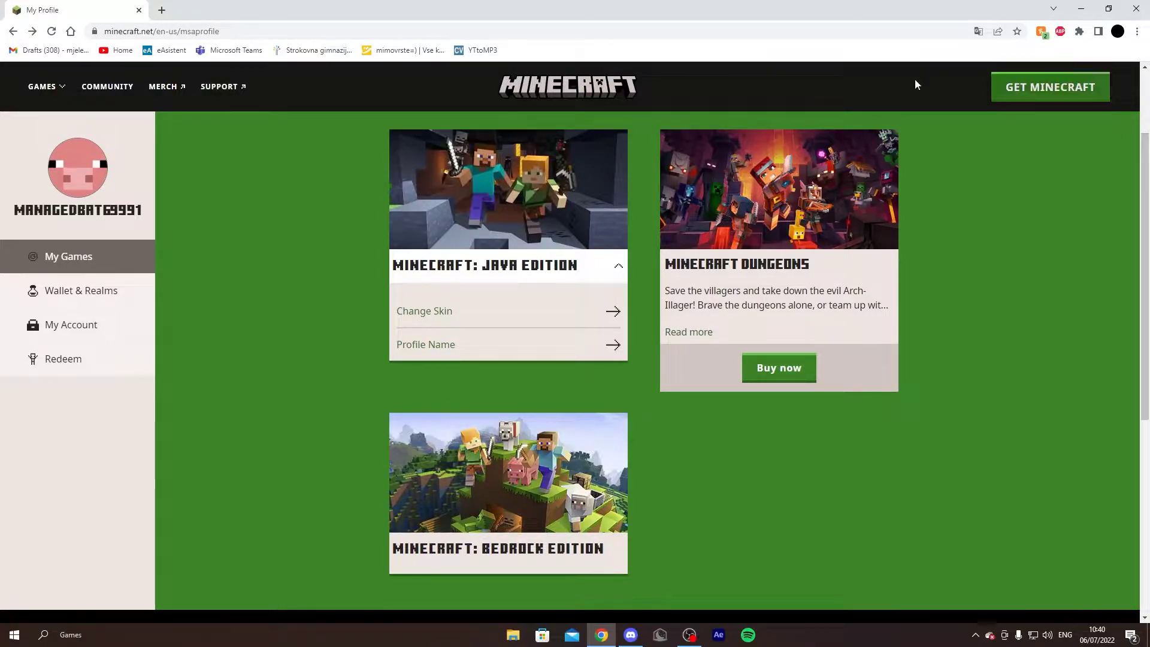
pyautogui.click(452, 306)
pyautogui.scroll(-10, 600, 316)
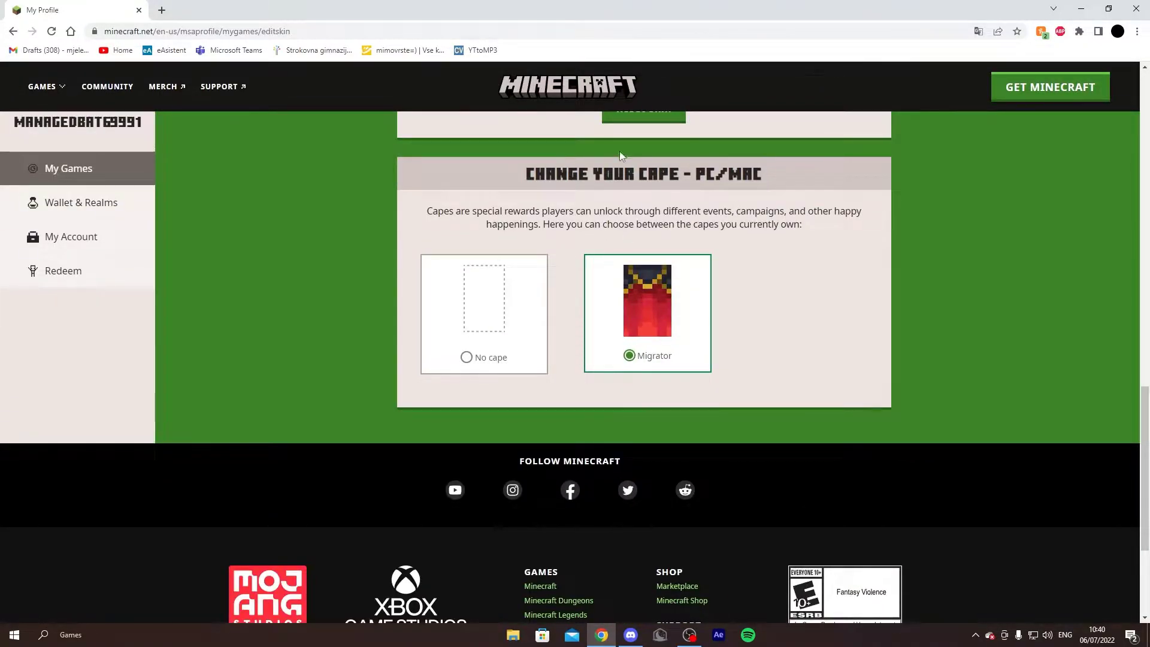
pyautogui.moveTo(555, 173); pyautogui.dragTo(761, 167)
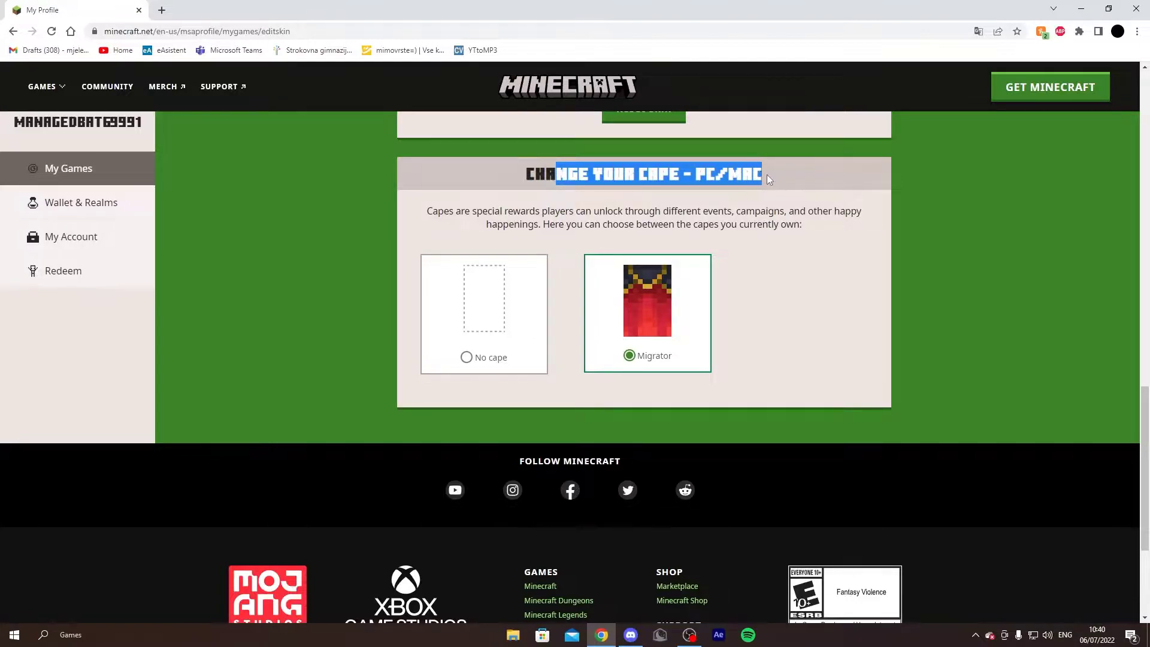
pyautogui.click(769, 180)
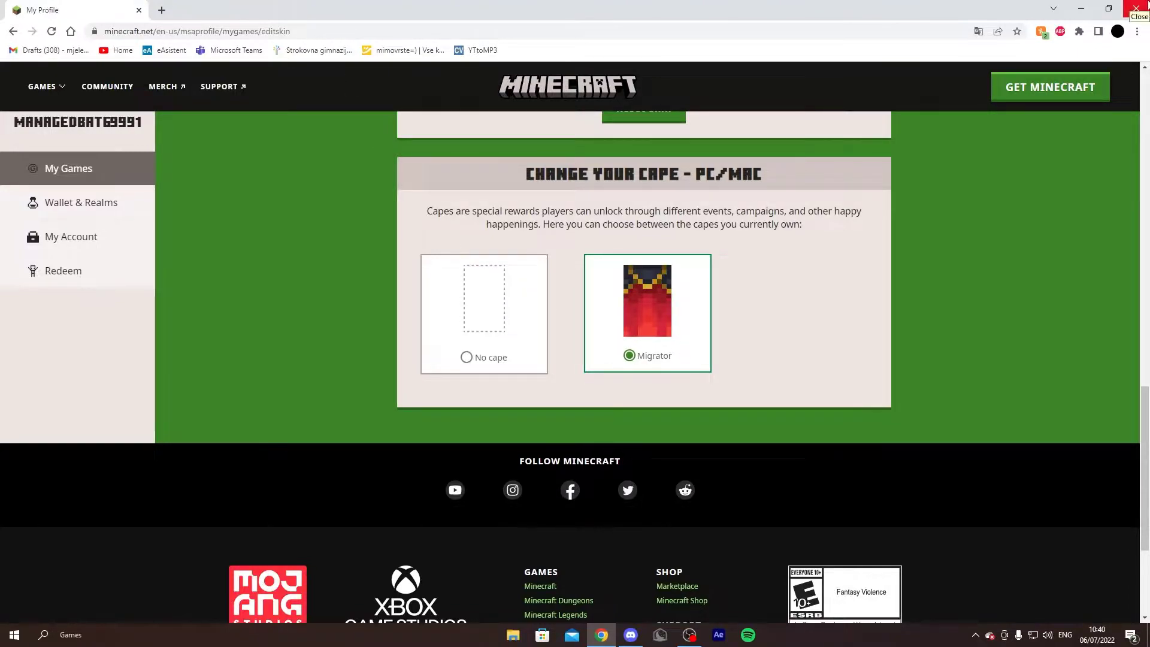
# Close the Minecraft profile page and launch Minecraft 1.8.9 from Lunar Client.
pyautogui.click(1134, 8)
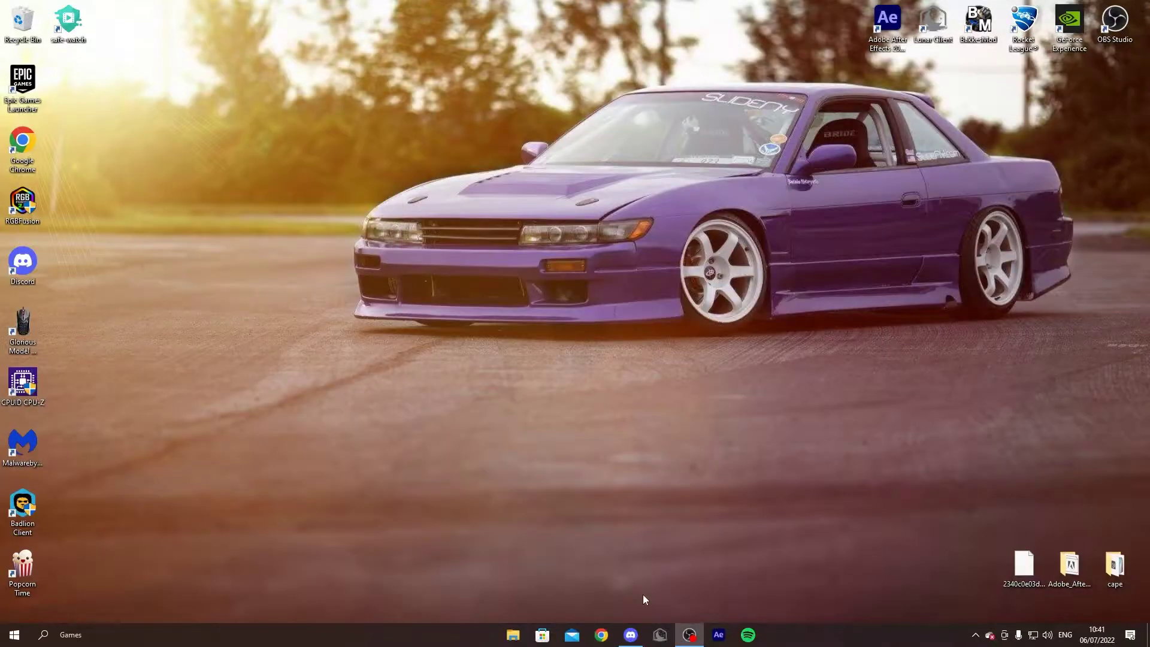
pyautogui.click(659, 635)
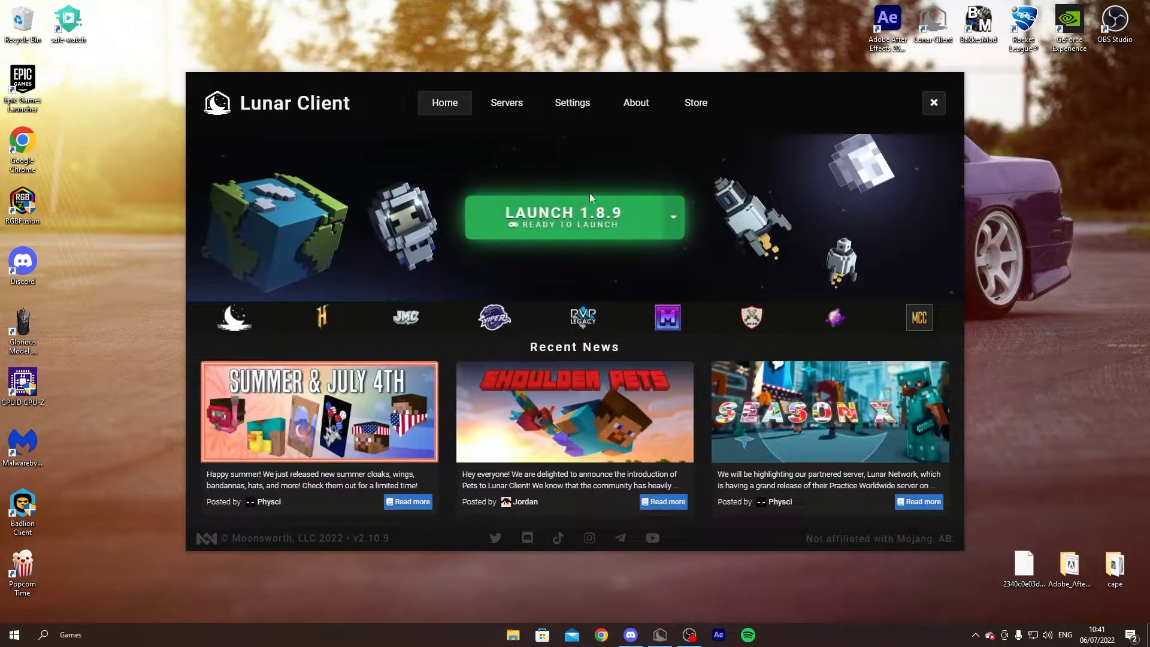
pyautogui.click(569, 226)
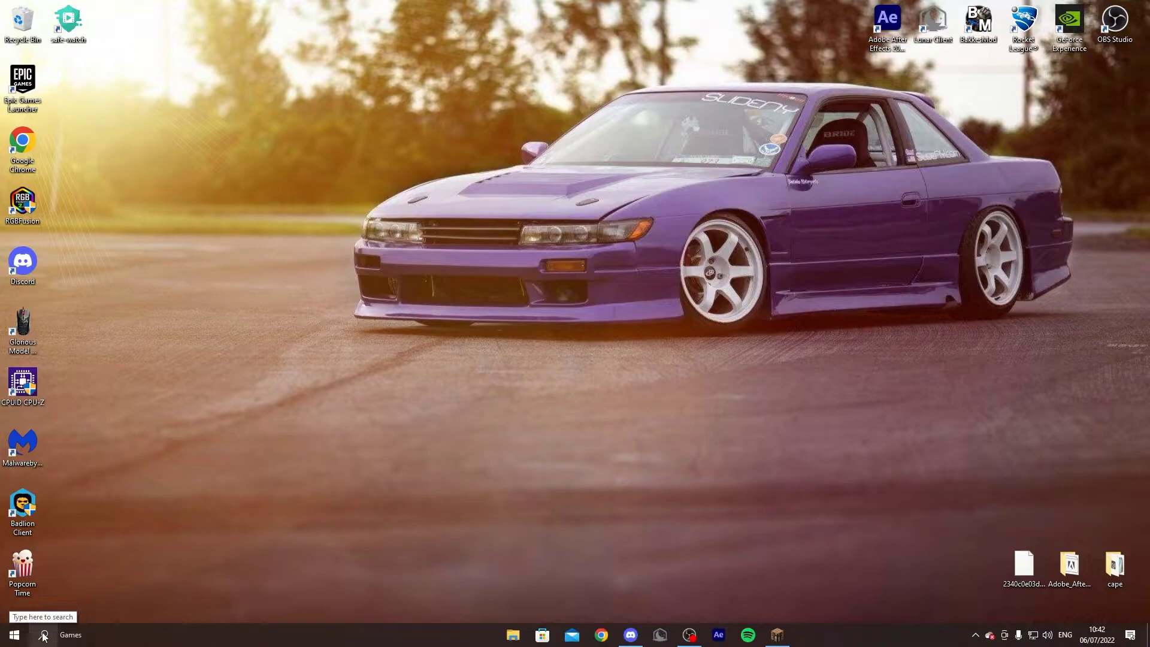
# Go to %appdata% > .minecraft > assets > skins and delete all the cached skin folders.
pyautogui.click(43, 636)
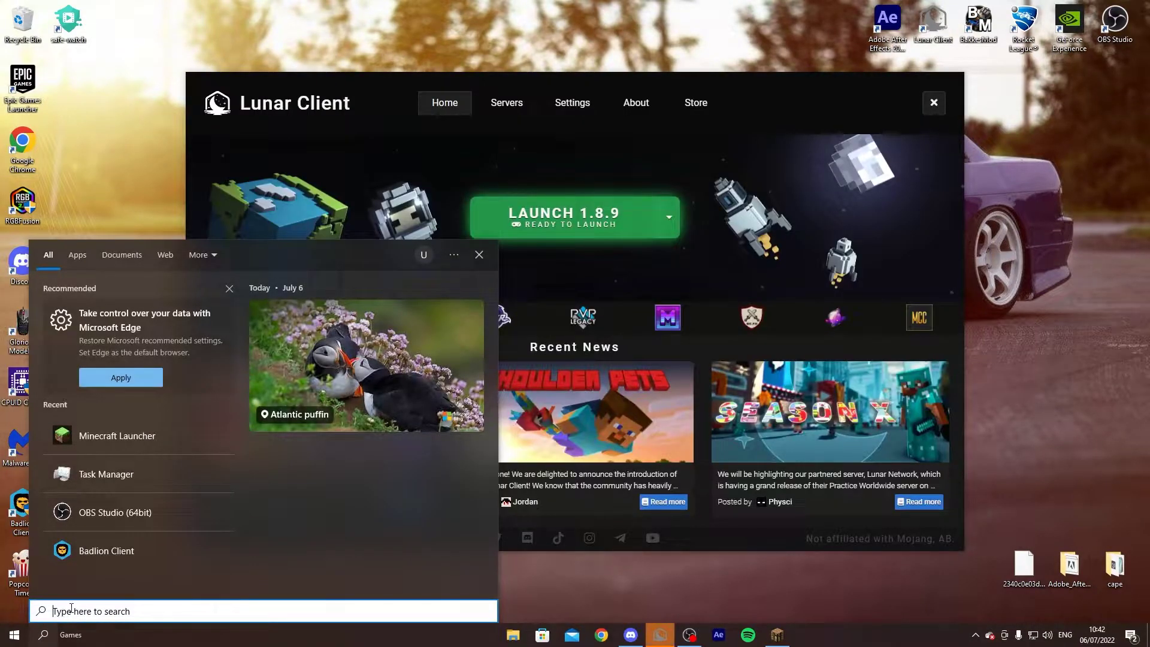
pyautogui.write('%appda')
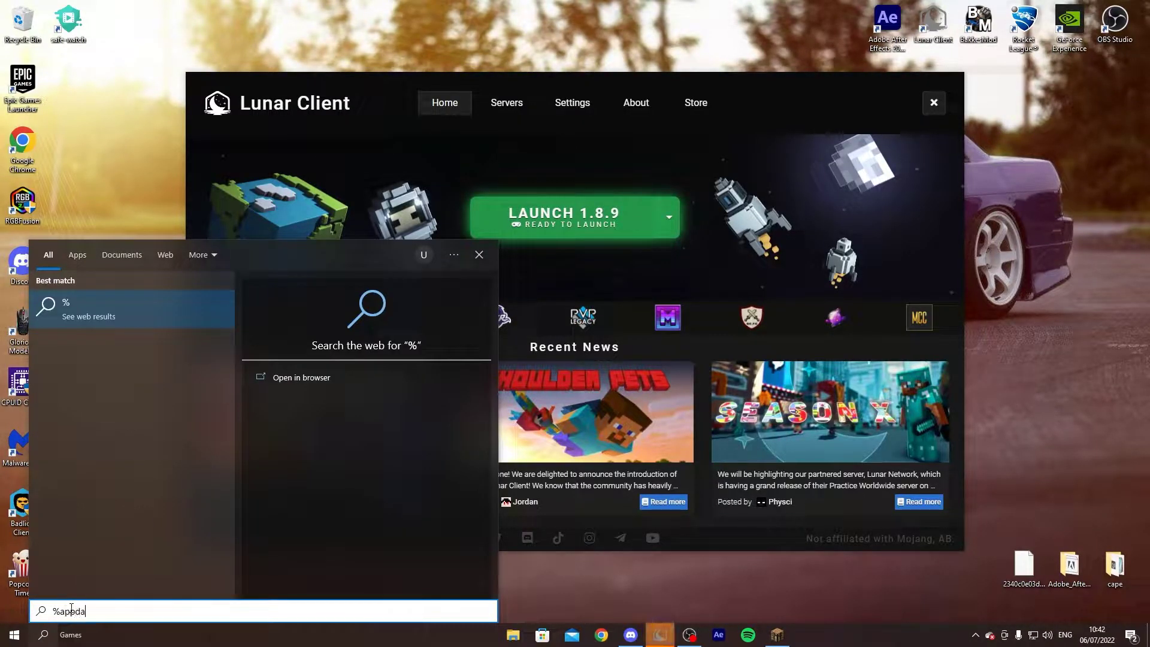
pyautogui.write('ta%')
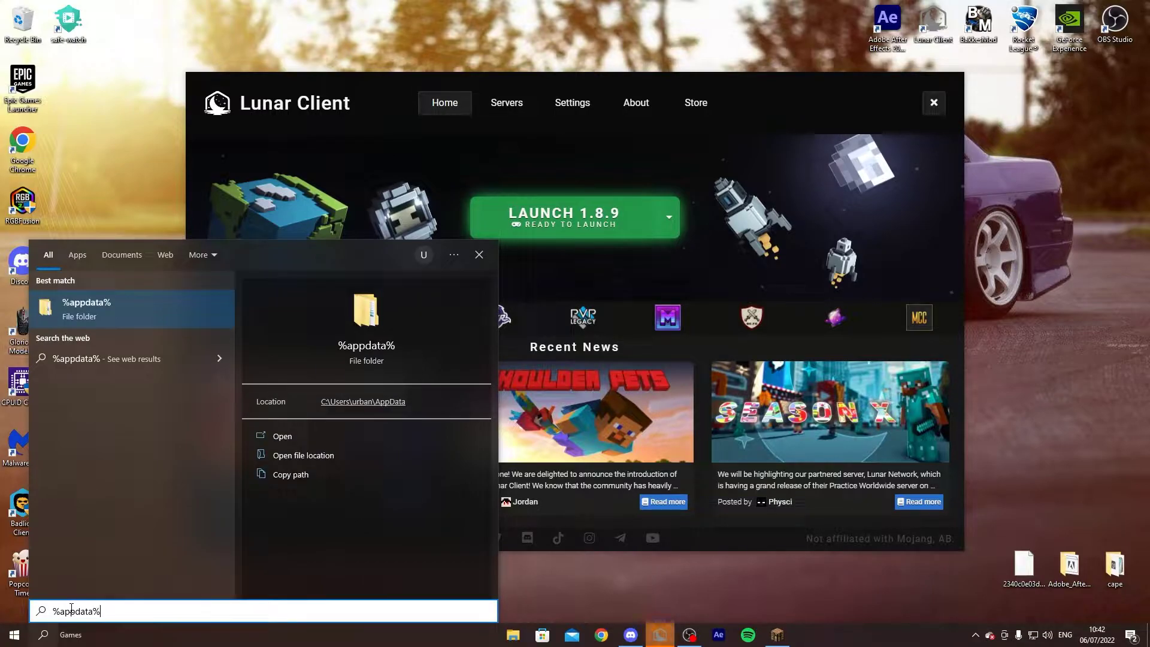
pyautogui.press('Return')
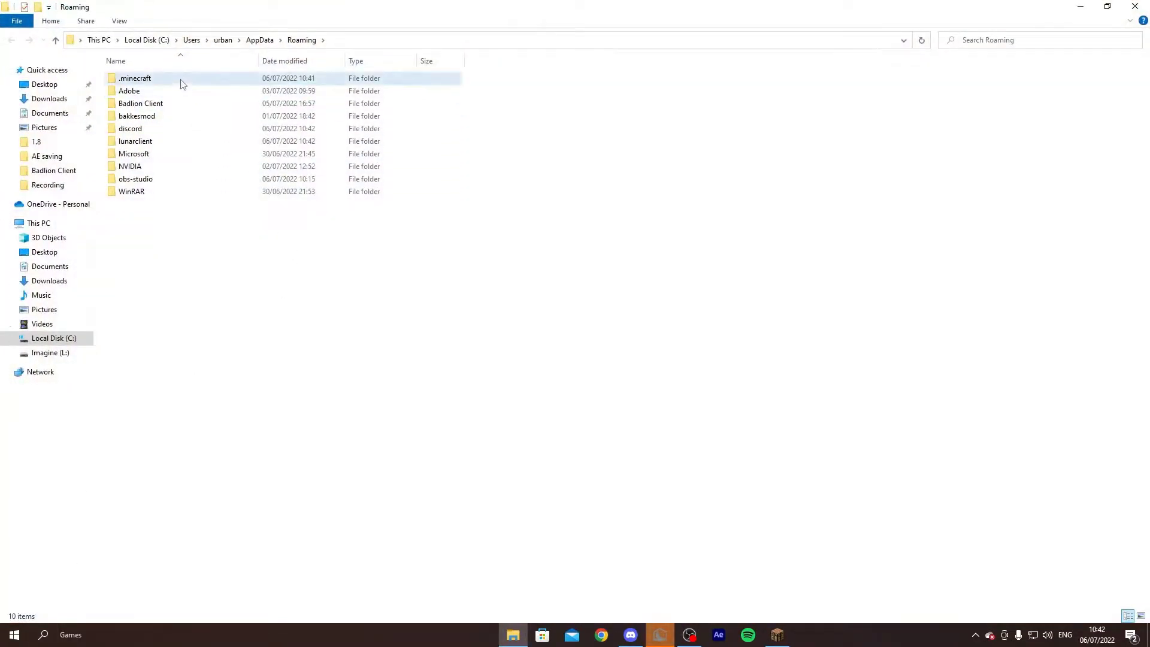
pyautogui.doubleClick(182, 84)
pyautogui.doubleClick(182, 80)
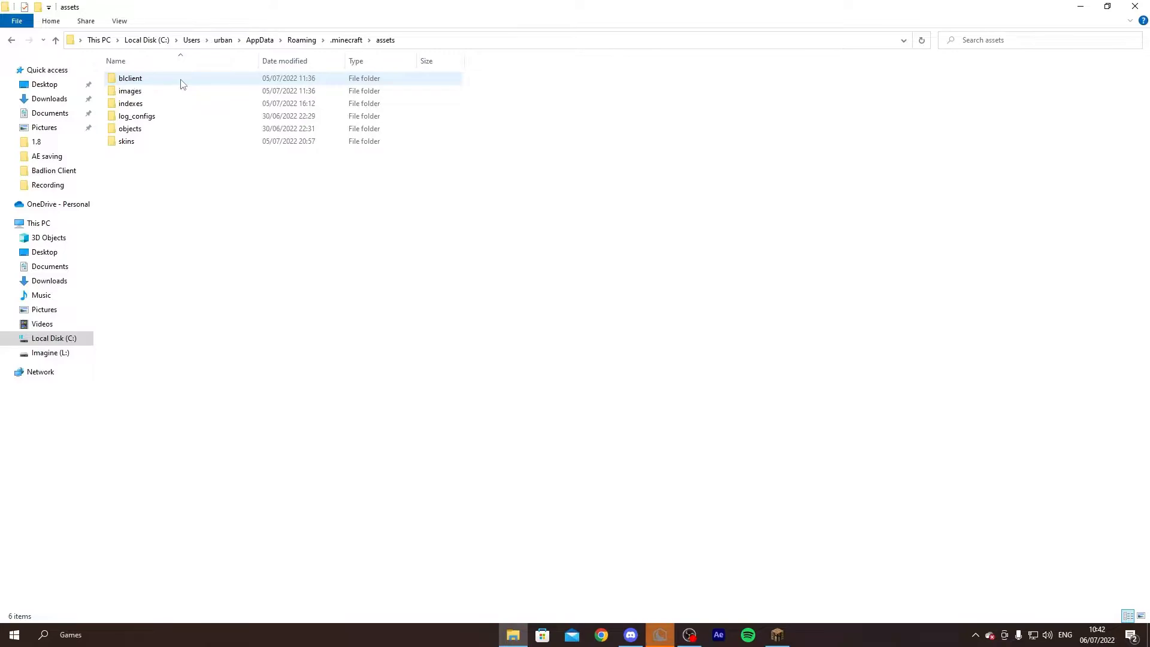
pyautogui.click(143, 143)
pyautogui.doubleClick(144, 147)
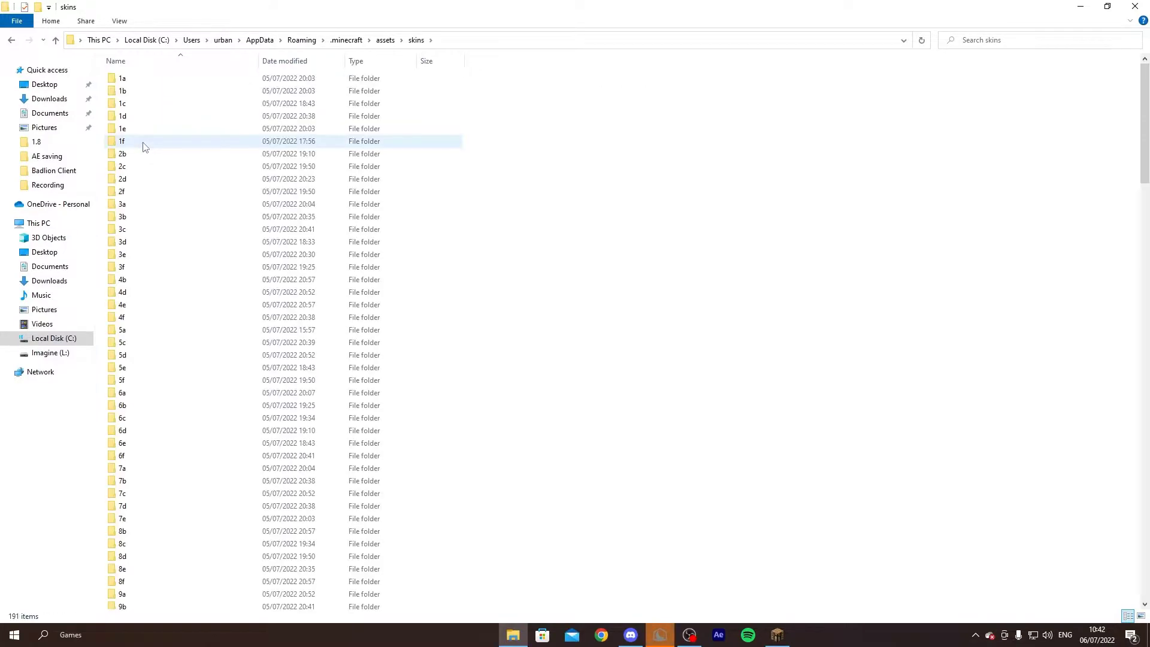
pyautogui.moveTo(495, 77); pyautogui.dragTo(248, 598)
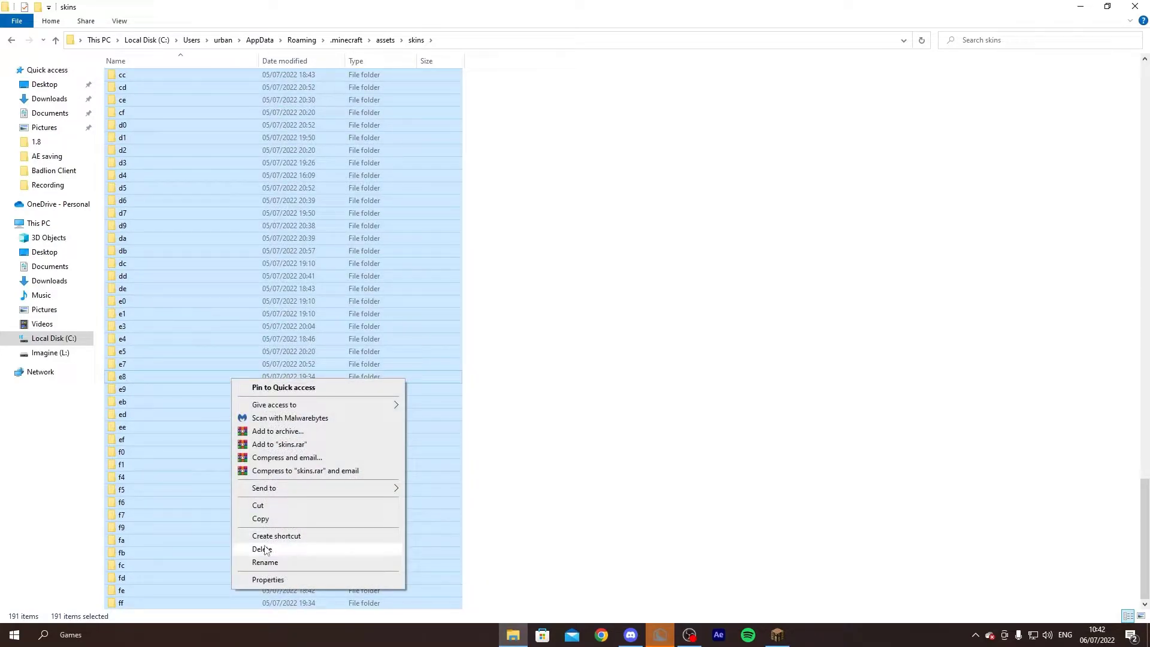
pyautogui.click(266, 548)
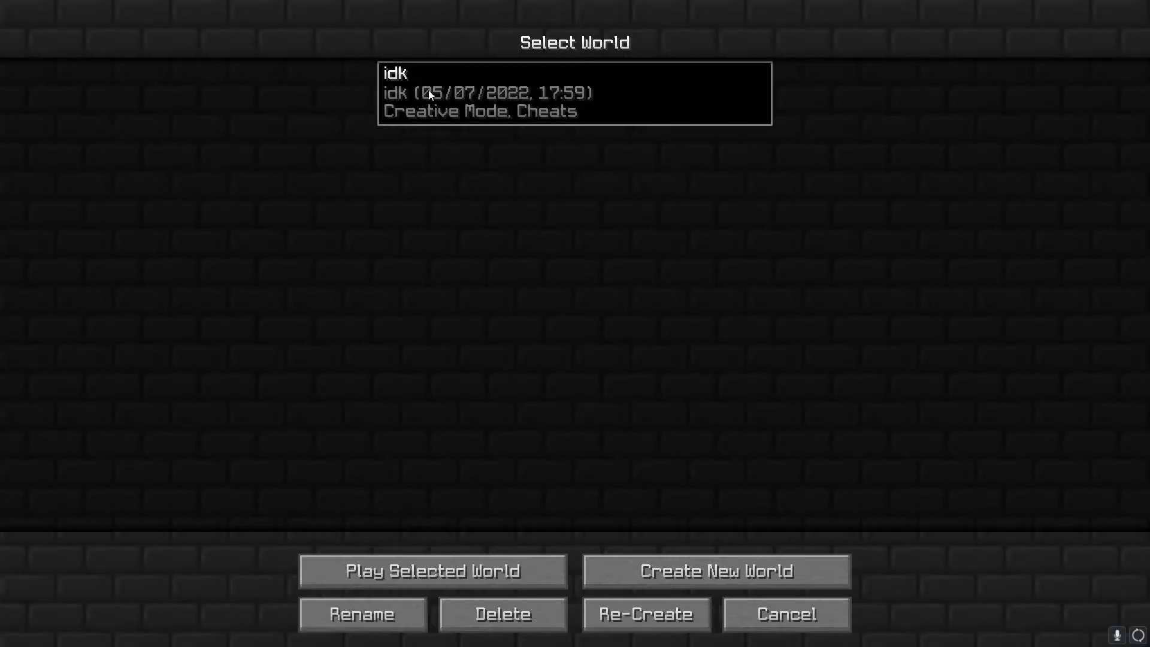
# Start the idk world and walk and sprint around the grass platform, briefly in third person.
pyautogui.click(400, 579)
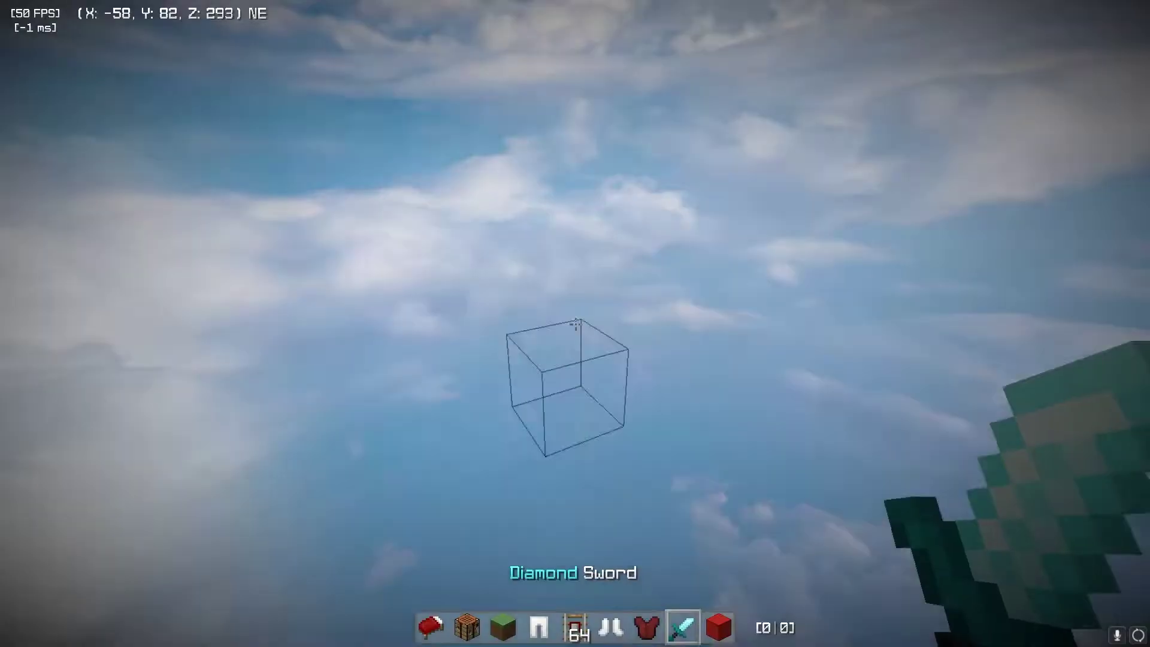
pyautogui.press('w')
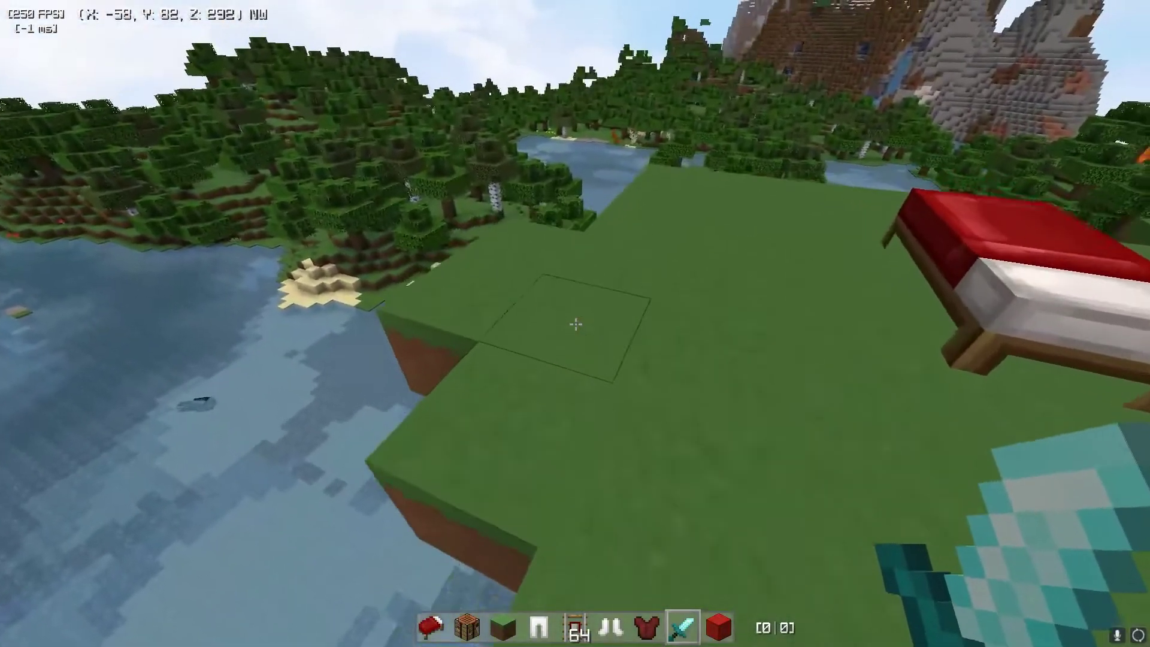
pyautogui.press('F5')
pyautogui.press('F5')
pyautogui.press('F5')
pyautogui.press('shift')
pyautogui.press('w')
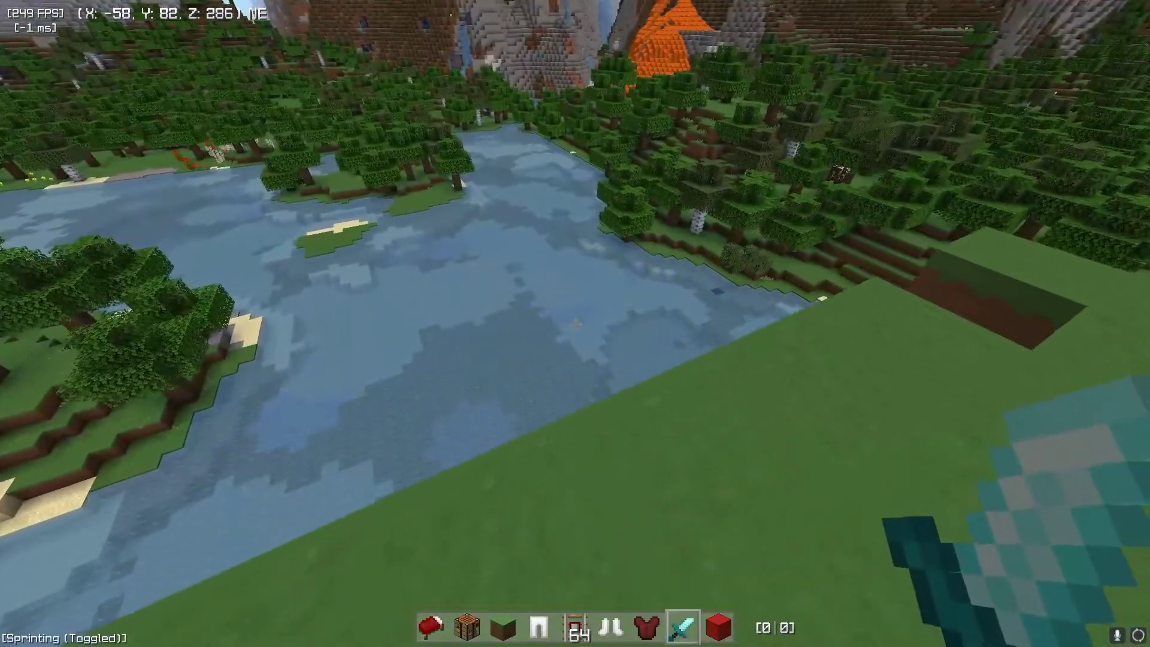
pyautogui.press('ctrl')
pyautogui.press('w')
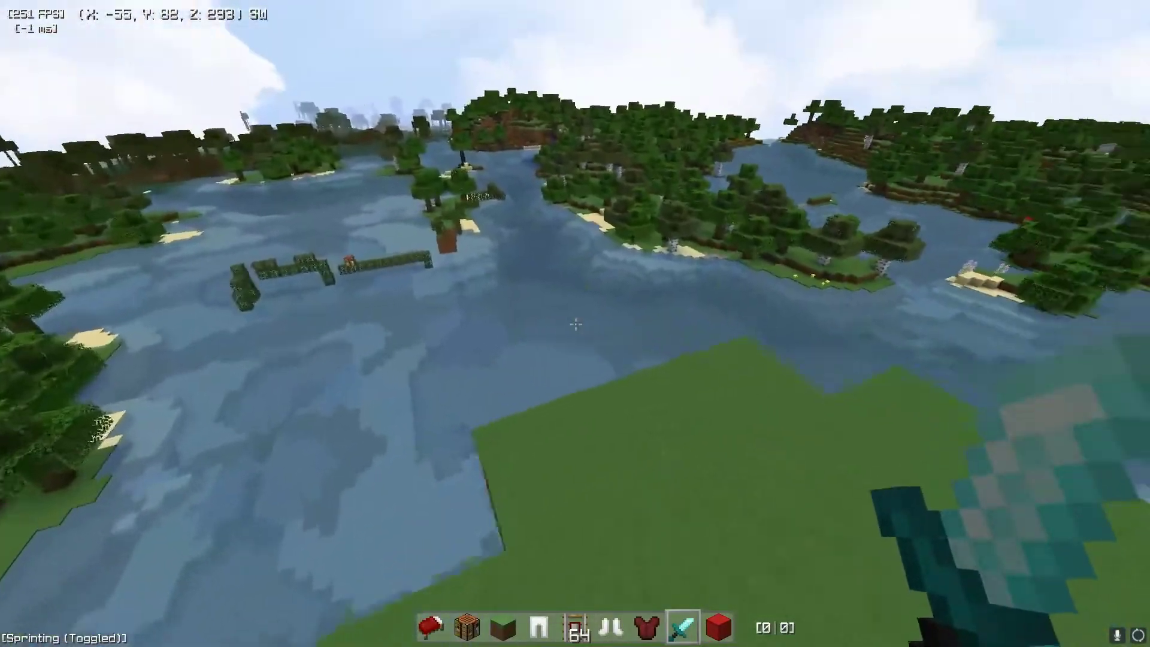
# Switch to Red Wool, walk back toward the bed, then save and quit to title.
pyautogui.press('9')
pyautogui.press('w')
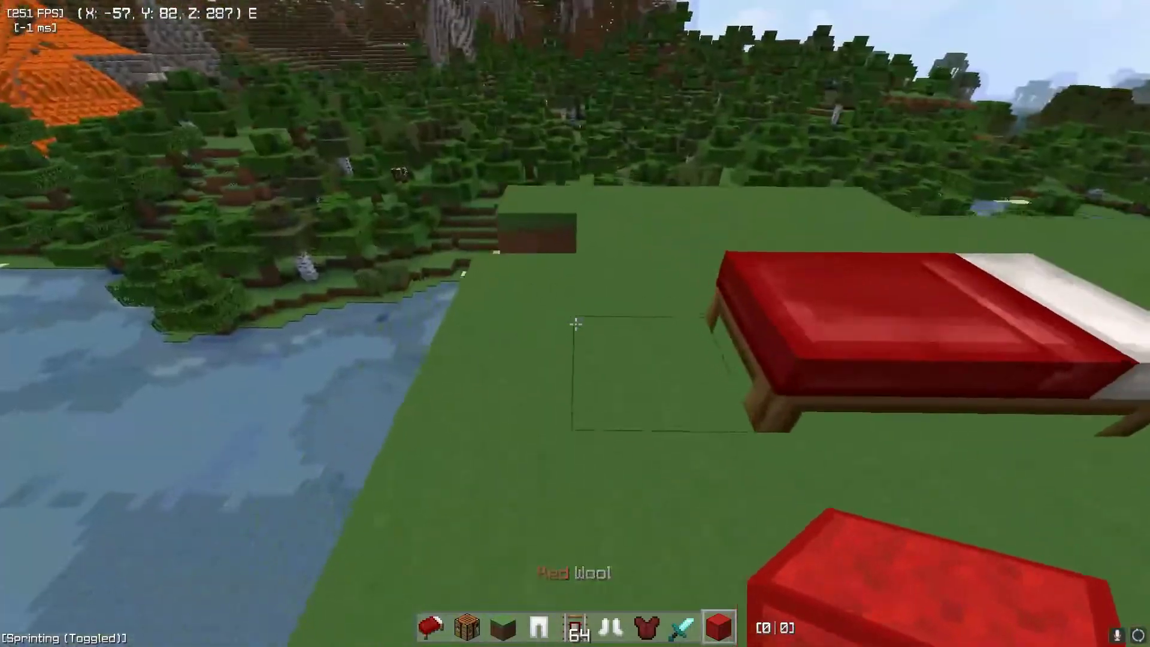
pyautogui.press('w')
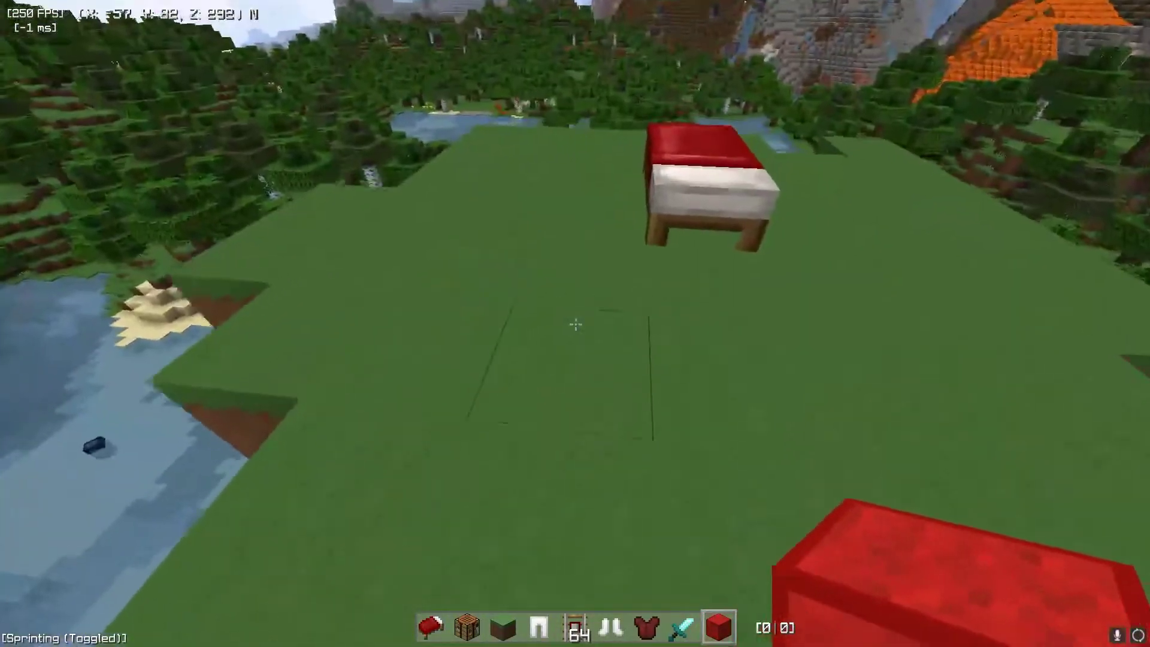
pyautogui.press('Escape')
pyautogui.click(576, 369)
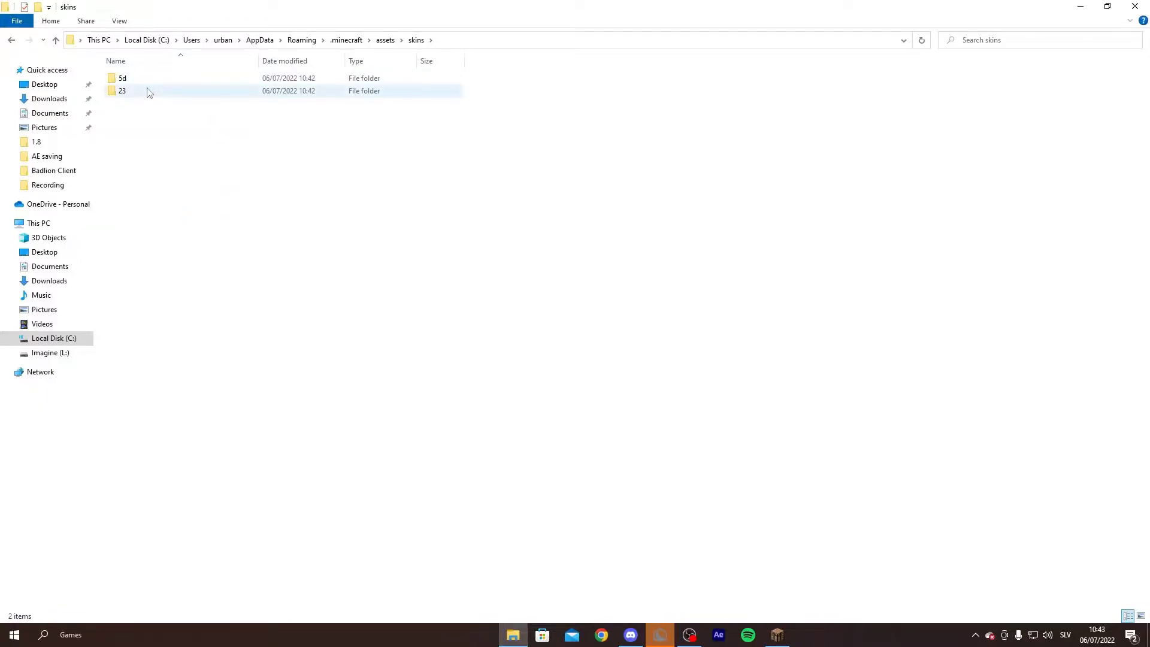
# Select the new 5d and 23 skin folders, then open the 23 folder.
pyautogui.click(145, 78)
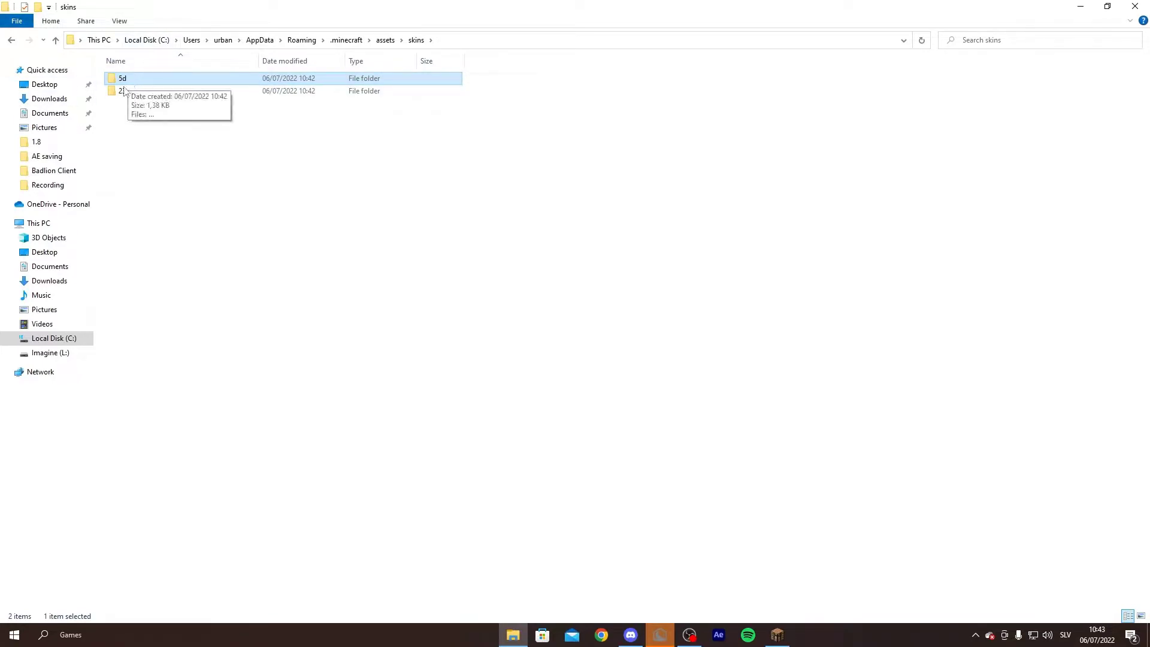
pyautogui.moveTo(132, 104); pyautogui.dragTo(168, 174)
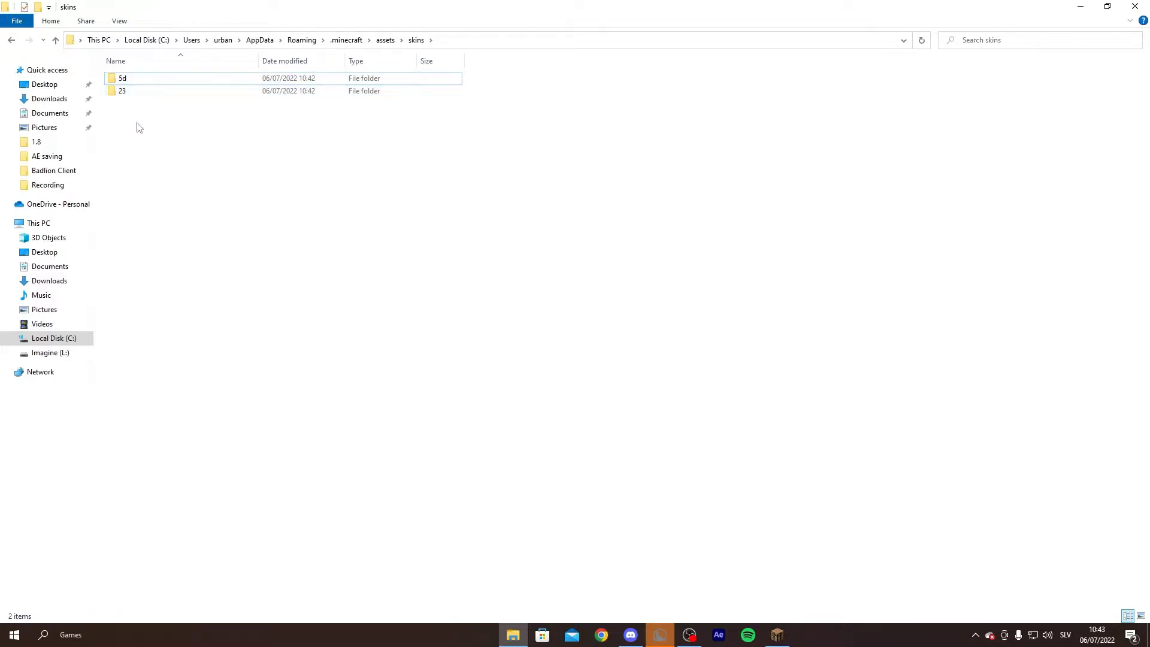
pyautogui.click(138, 91)
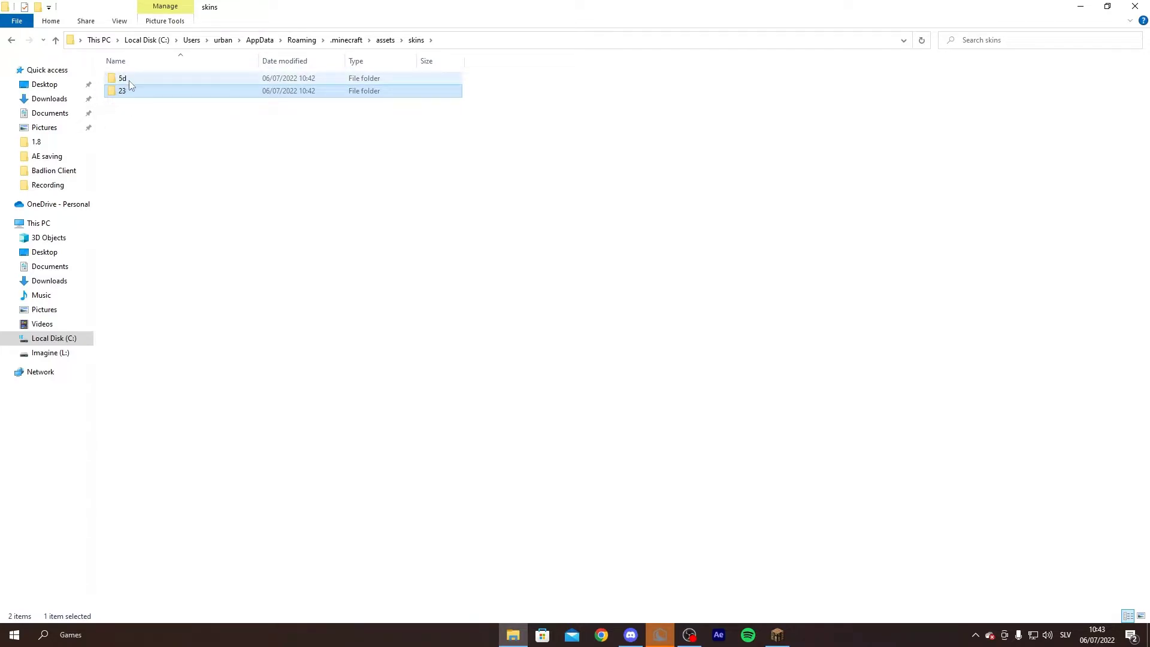
pyautogui.doubleClick(122, 92)
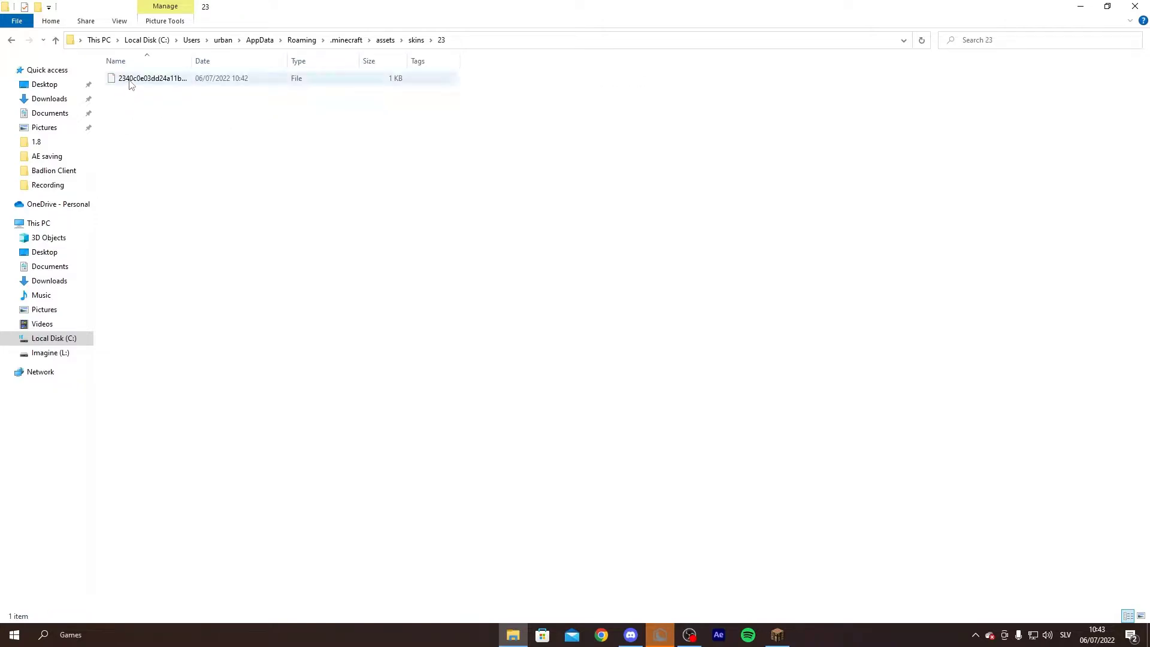
# Rename the cached texture file to add a .jpg extension.
pyautogui.rightClick(130, 81)
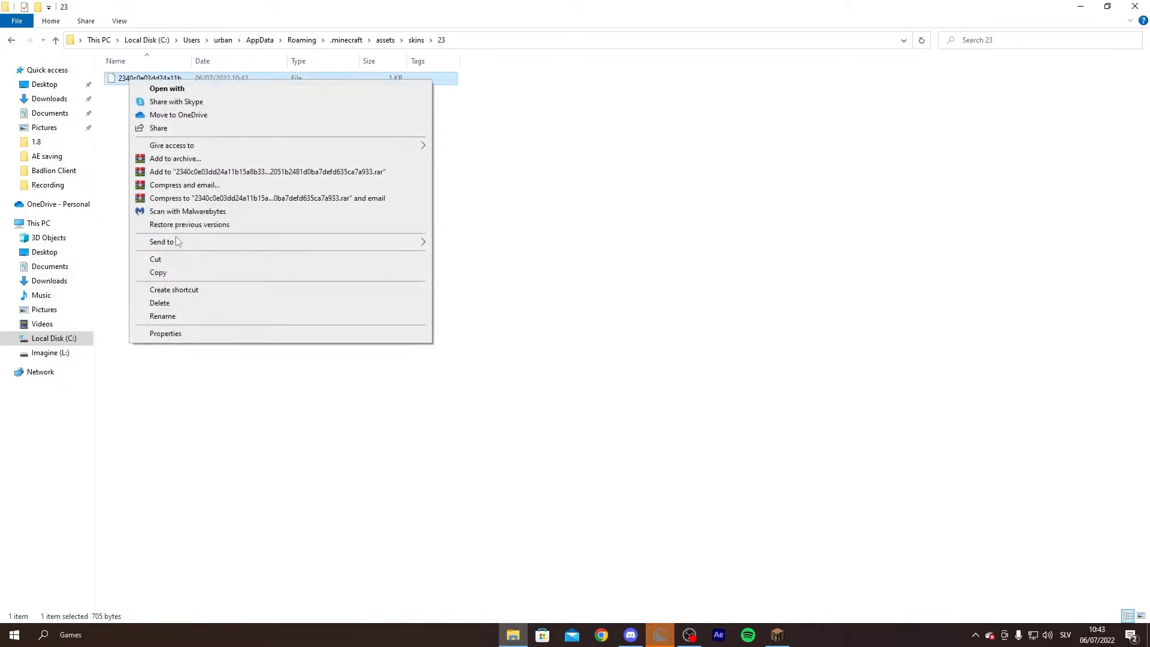
pyautogui.click(162, 316)
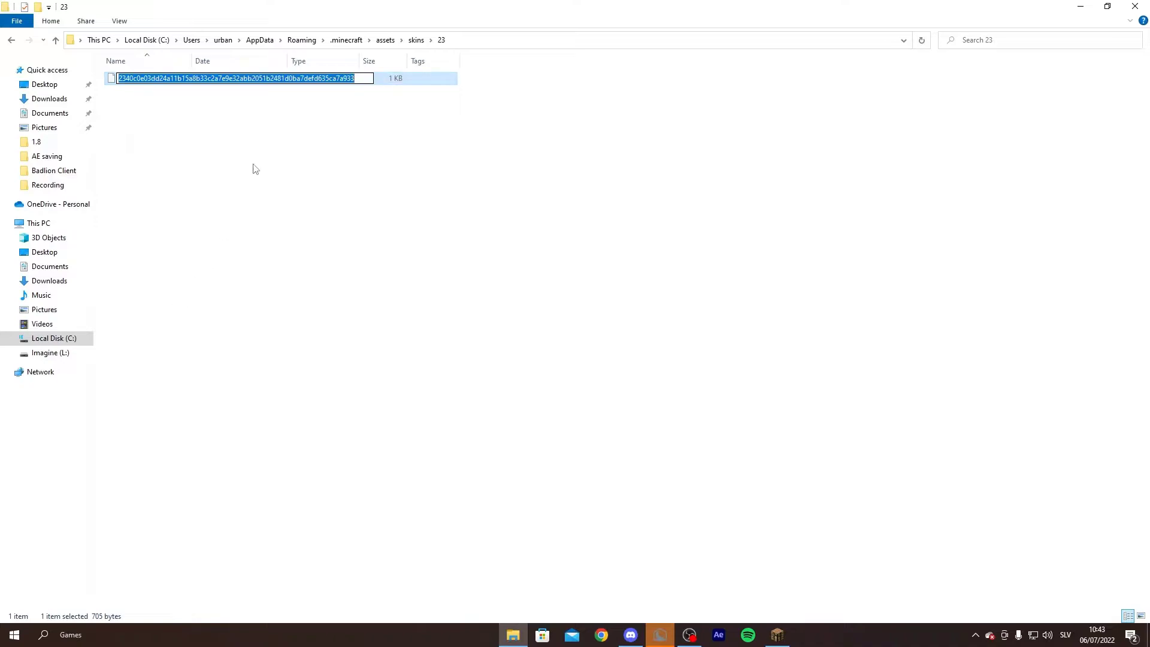
pyautogui.click(356, 79)
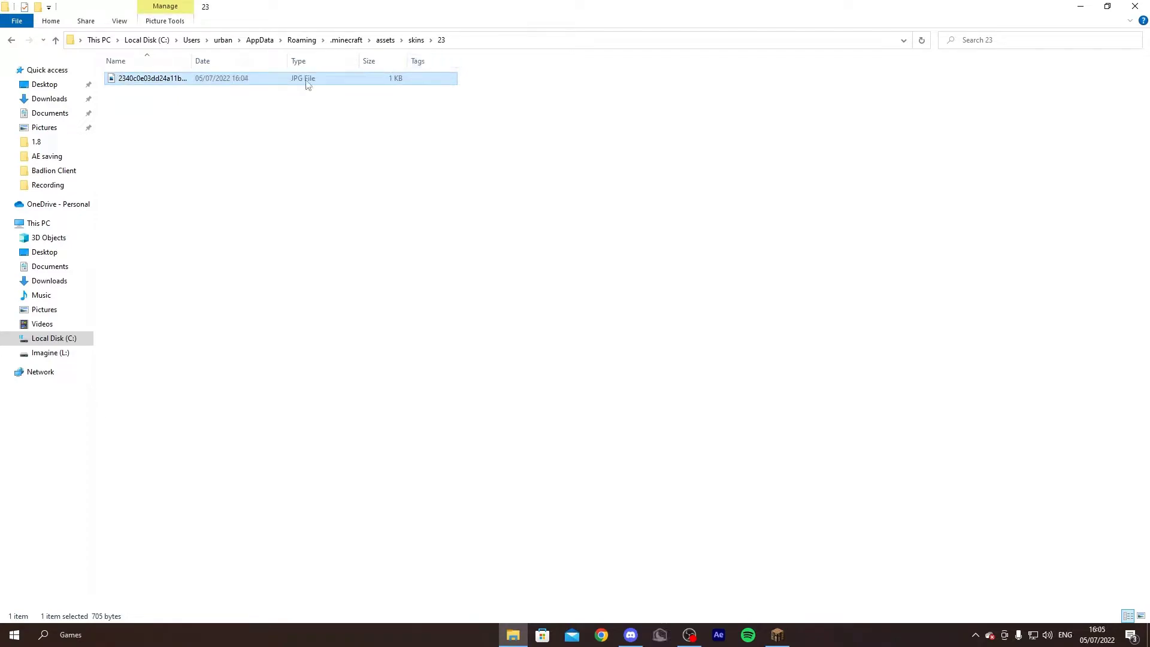
# Open the JPG cape texture with Paint.
pyautogui.rightClick(304, 80)
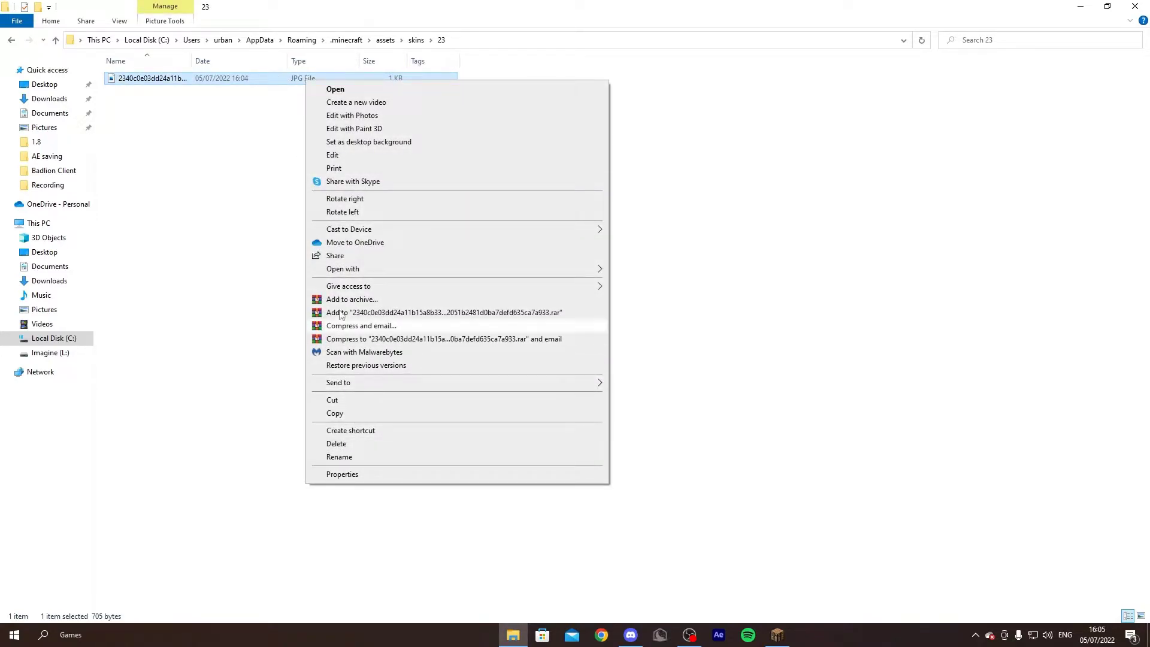
pyautogui.moveTo(348, 276)
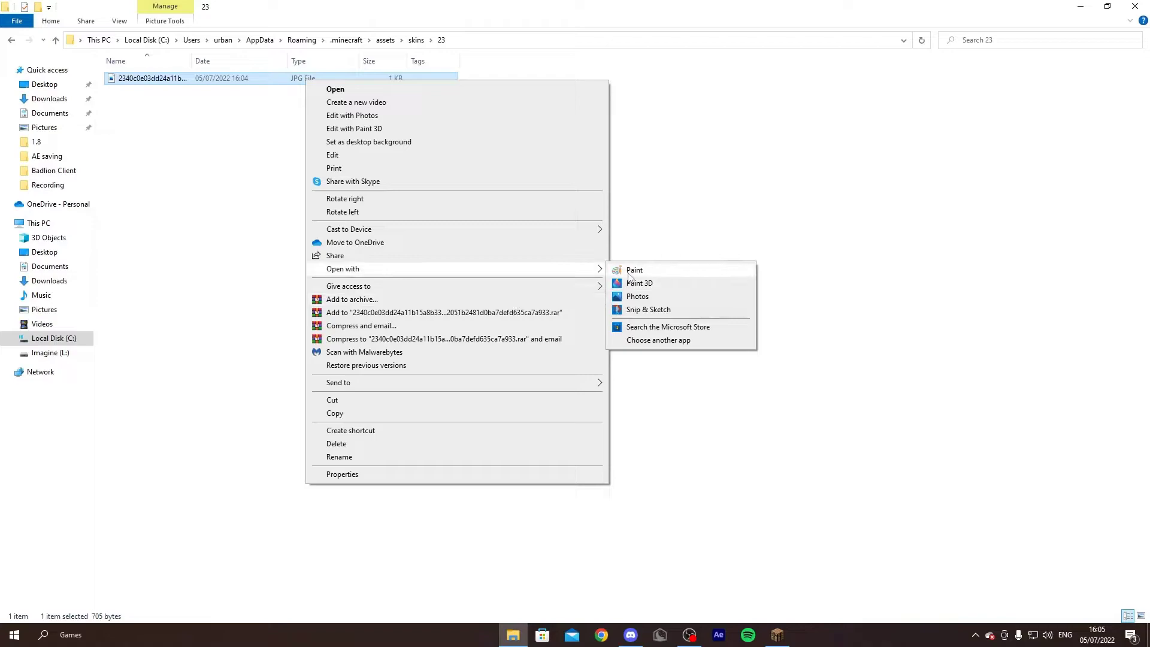
pyautogui.click(634, 270)
# Select the Pencil and mix a custom indigo-blue colour in Edit colors.
pyautogui.scroll(7, 30, 107)
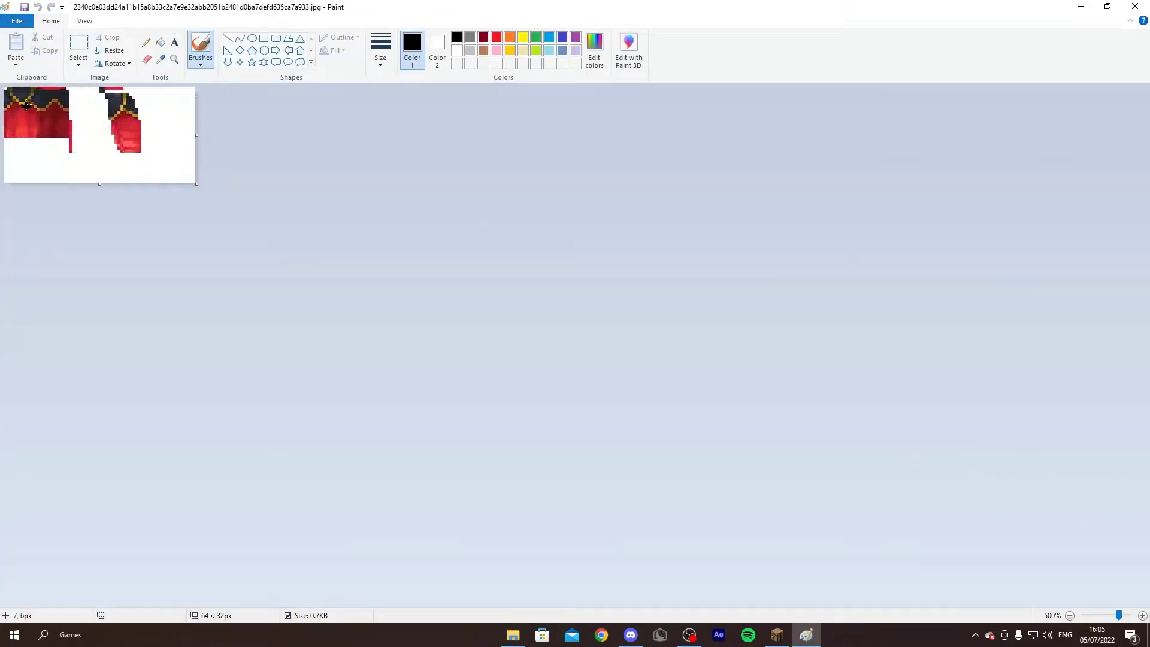
pyautogui.click(192, 53)
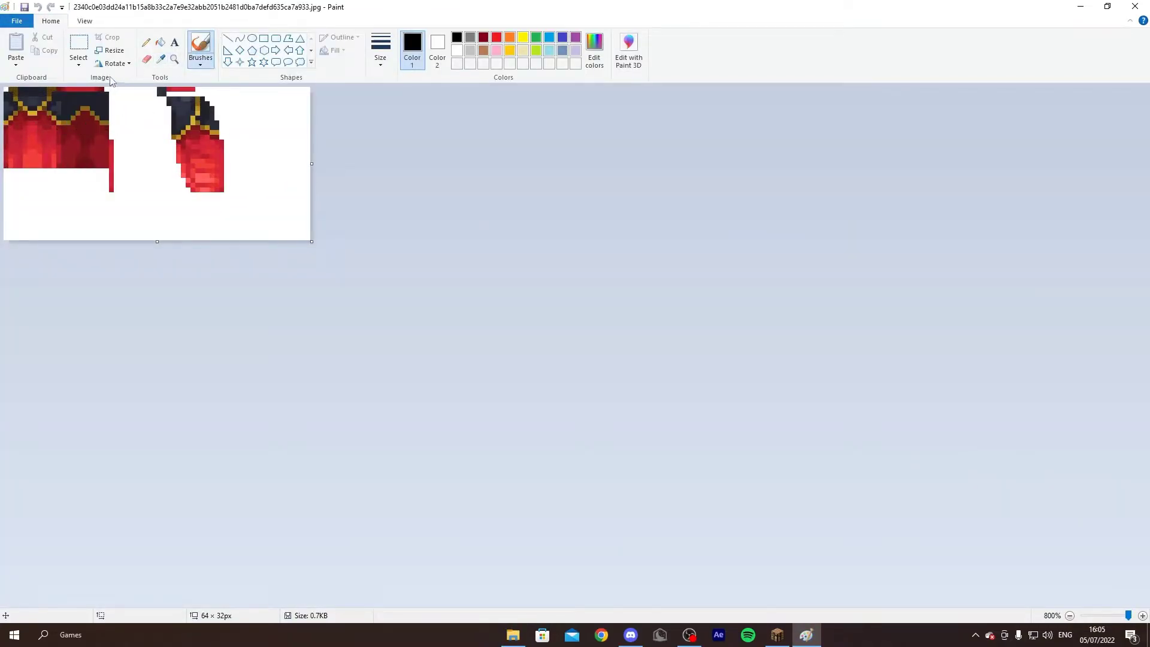
pyautogui.click(561, 38)
pyautogui.click(594, 48)
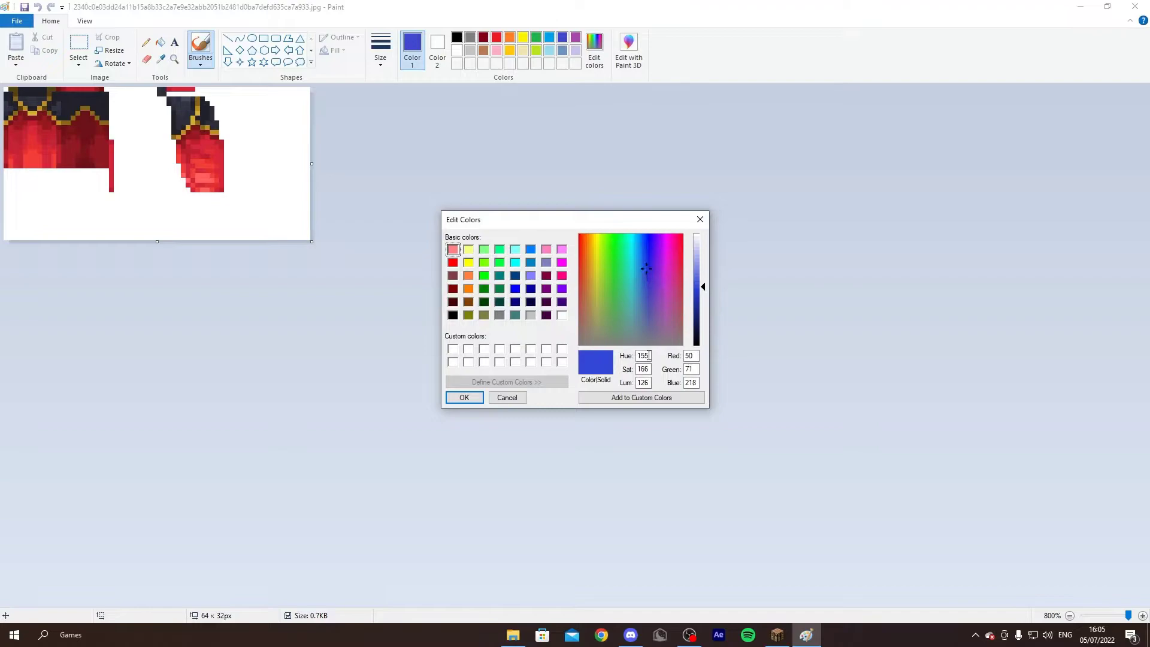
pyautogui.click(646, 268)
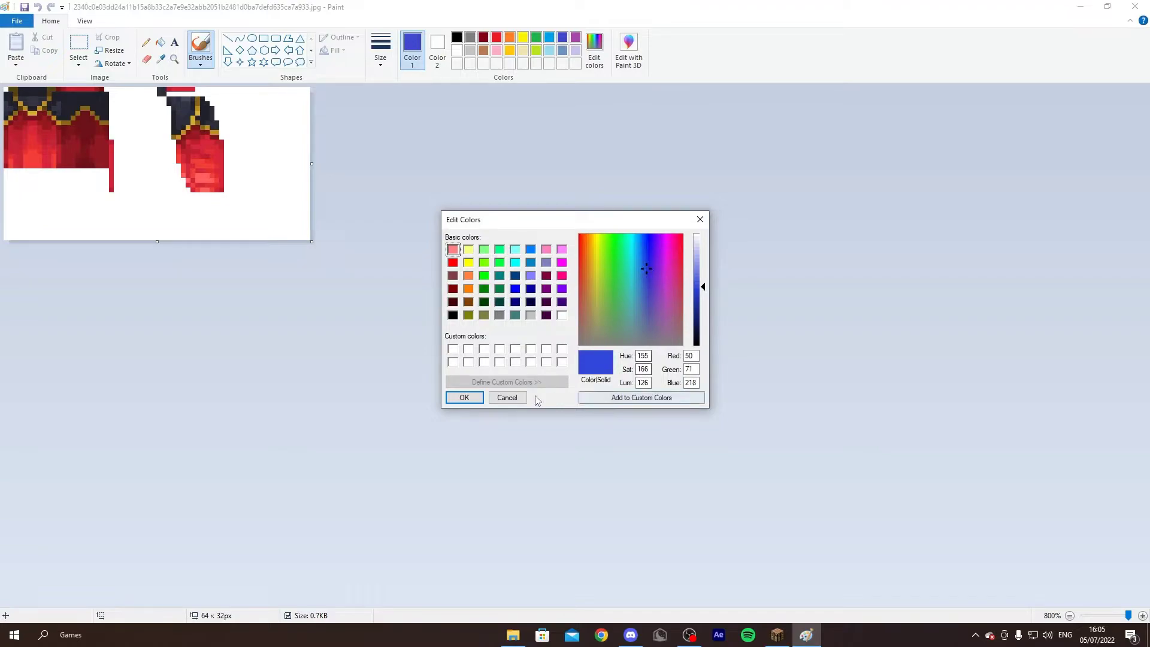
pyautogui.click(464, 398)
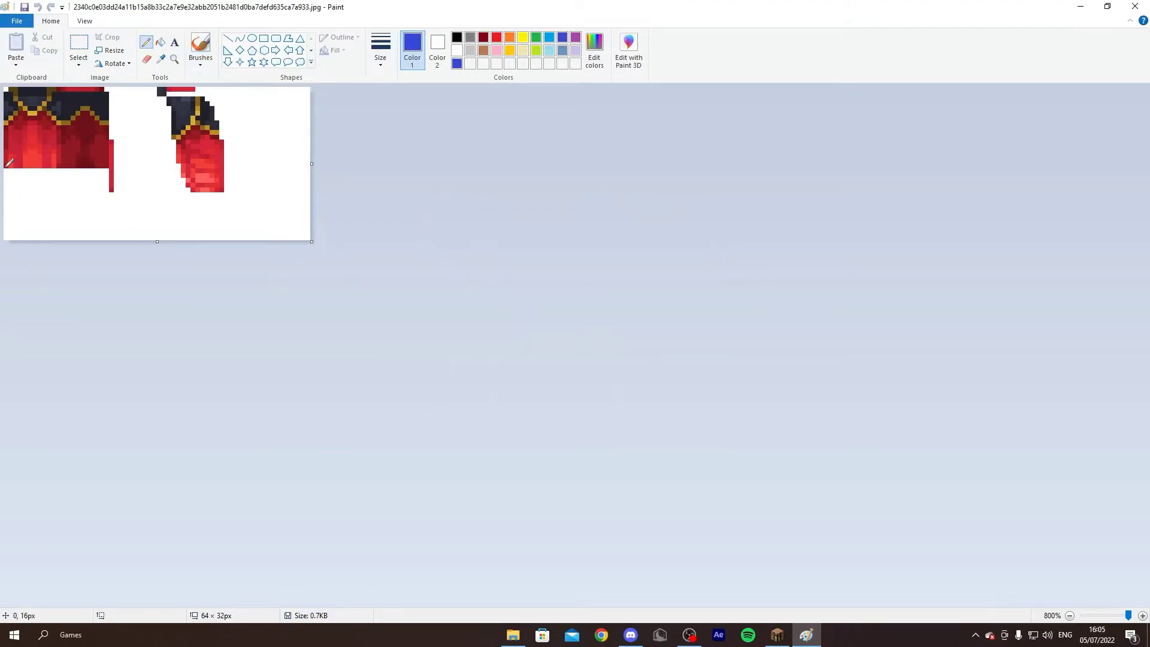
# Repaint the cape's red band and top rows in indigo and light blue.
pyautogui.moveTo(10, 163)
pyautogui.mouseDown()
pyautogui.moveTo(111, 153)
pyautogui.moveTo(60, 135)
pyautogui.moveTo(11, 140)
pyautogui.moveTo(96, 139)
pyautogui.mouseUp()
pyautogui.click(549, 37)
pyautogui.moveTo(12, 89)
pyautogui.mouseDown()
pyautogui.moveTo(110, 91)
pyautogui.moveTo(60, 122)
pyautogui.moveTo(100, 110)
pyautogui.moveTo(35, 111)
pyautogui.moveTo(71, 109)
pyautogui.mouseUp()
pyautogui.click(456, 62)
pyautogui.moveTo(12, 127)
pyautogui.mouseDown()
pyautogui.moveTo(110, 127)
pyautogui.moveTo(88, 163)
pyautogui.moveTo(12, 165)
pyautogui.moveTo(108, 165)
pyautogui.mouseUp()
# Add lime-green edging along the bottom row and start a dark green flower stem.
pyautogui.click(536, 50)
pyautogui.click(594, 51)
pyautogui.click(486, 287)
pyautogui.click(465, 396)
pyautogui.click(25, 165)
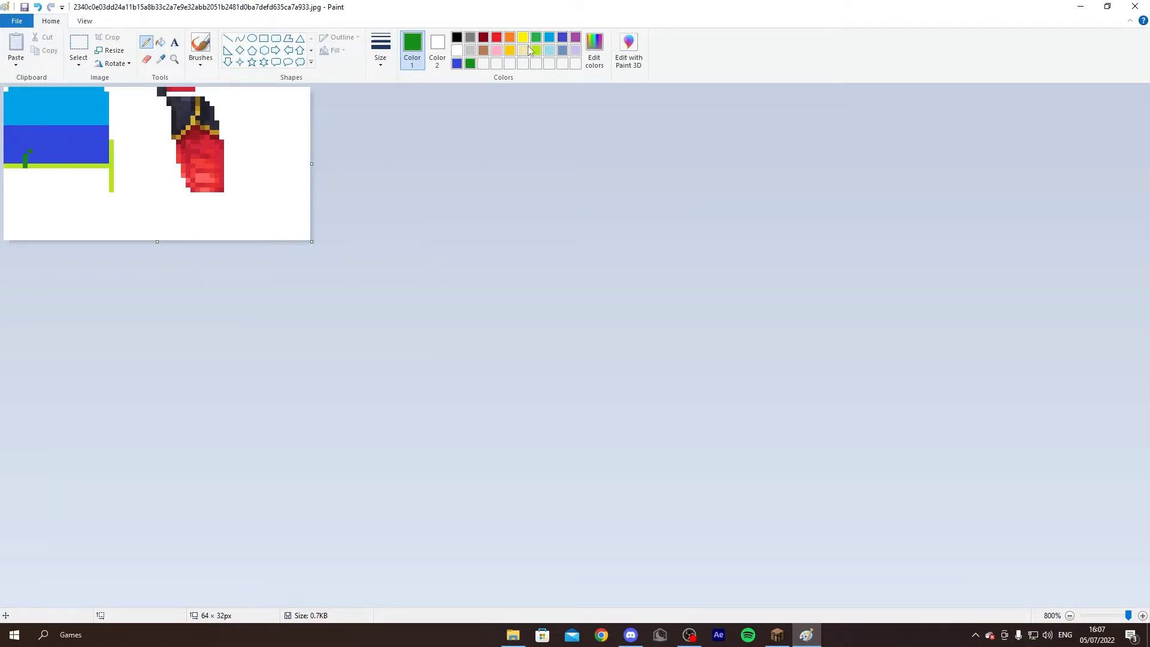
# Draw red flower petals atop the stem with a yellow centre.
pyautogui.click(496, 37)
pyautogui.moveTo(33, 136); pyautogui.dragTo(49, 129)
pyautogui.click(522, 38)
pyautogui.click(36, 129)
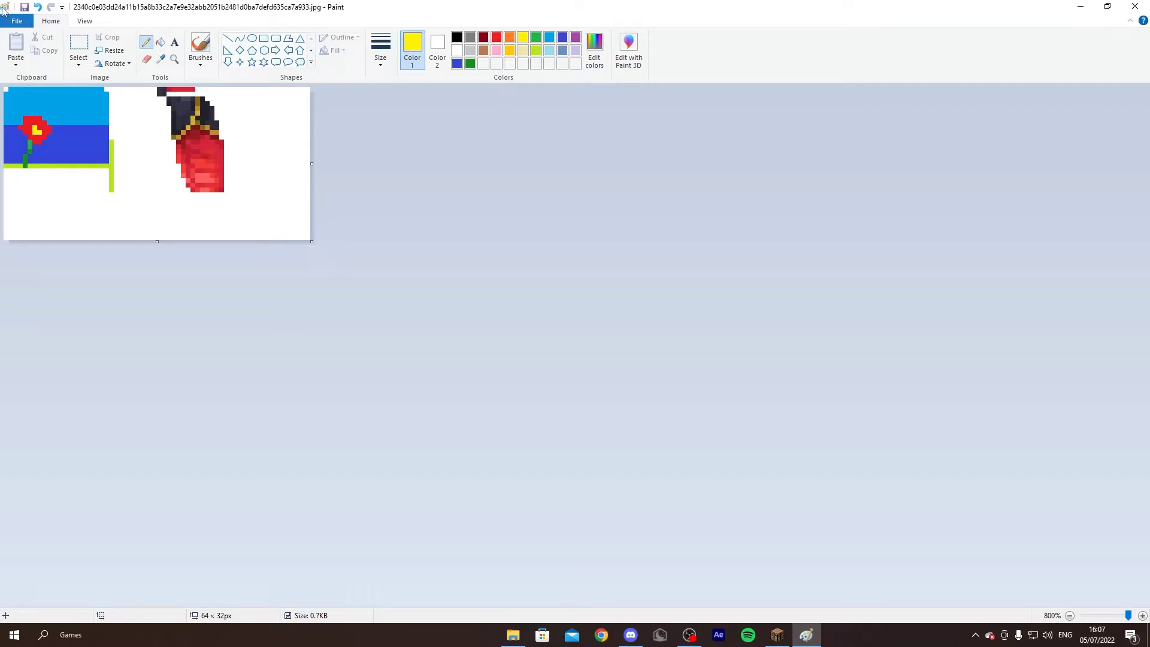
pyautogui.click(16, 21)
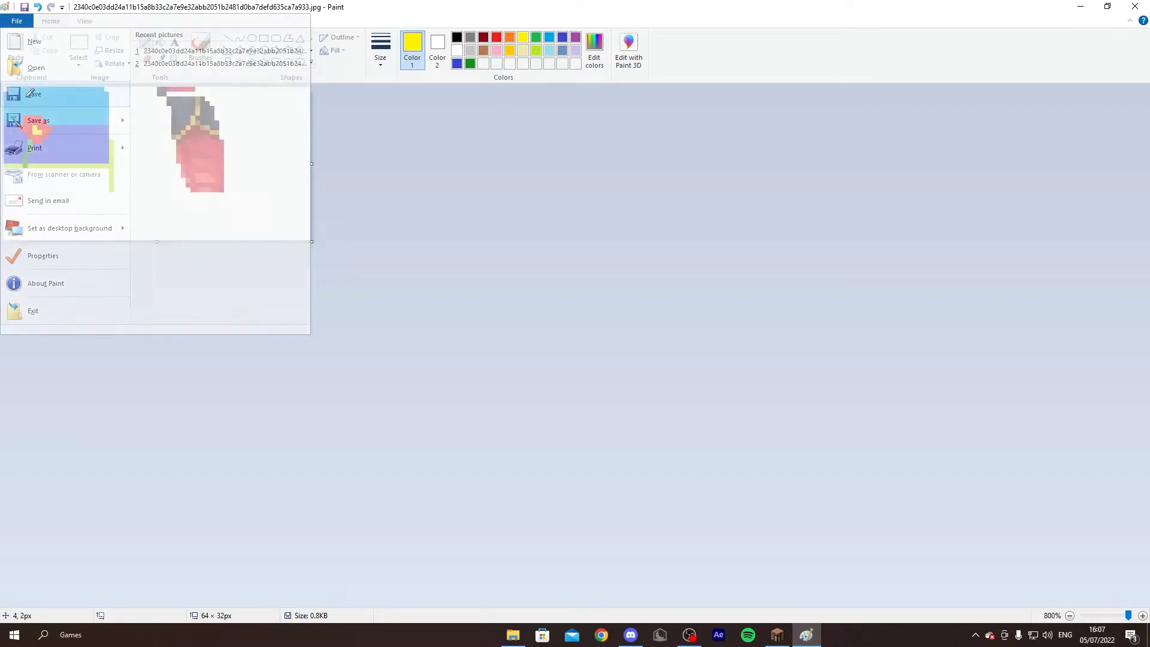
# Close Paint, then rename the cape file without its .jpg extension, accepting the extension warning.
pyautogui.click(1135, 6)
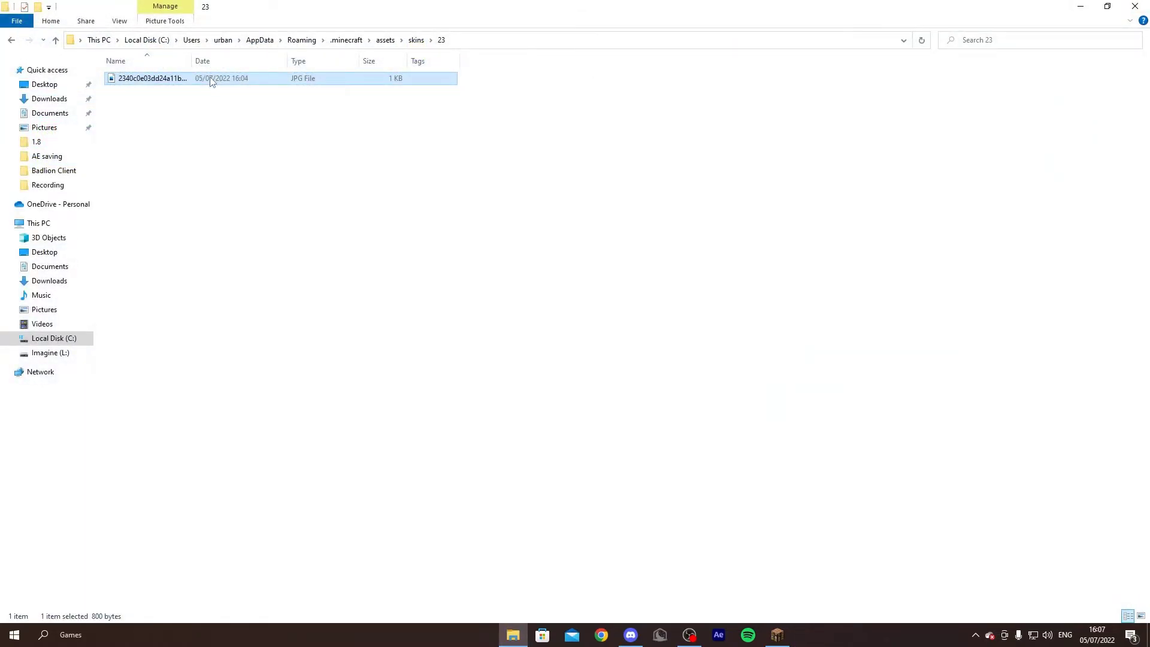
pyautogui.rightClick(210, 80)
pyautogui.click(247, 455)
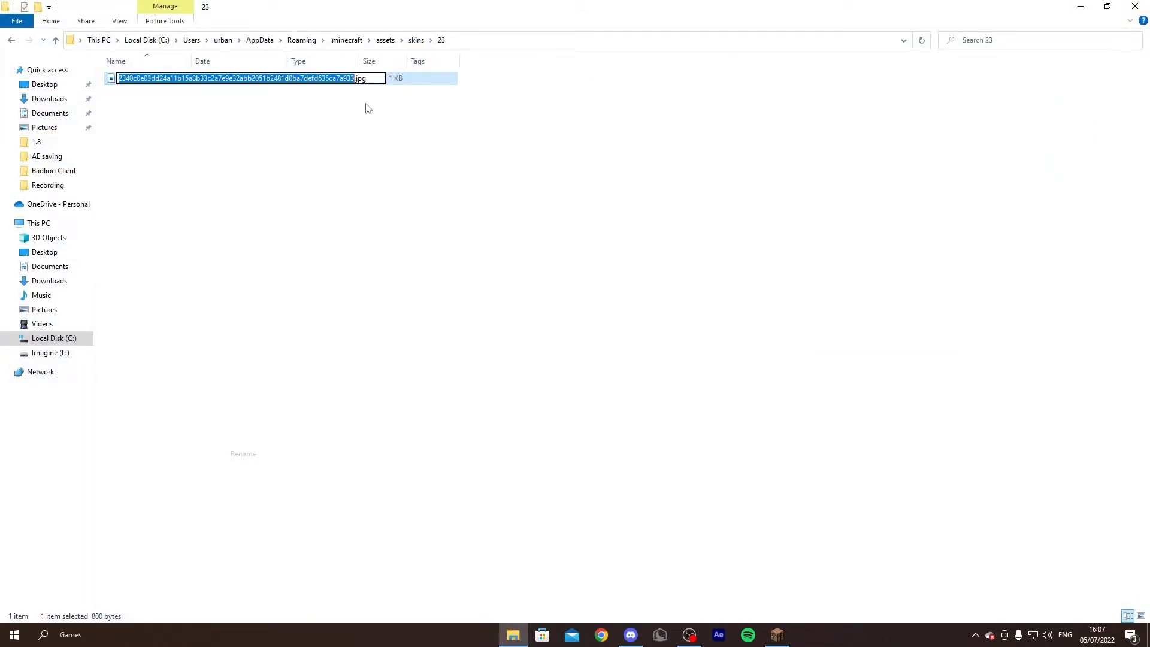
pyautogui.click(374, 78)
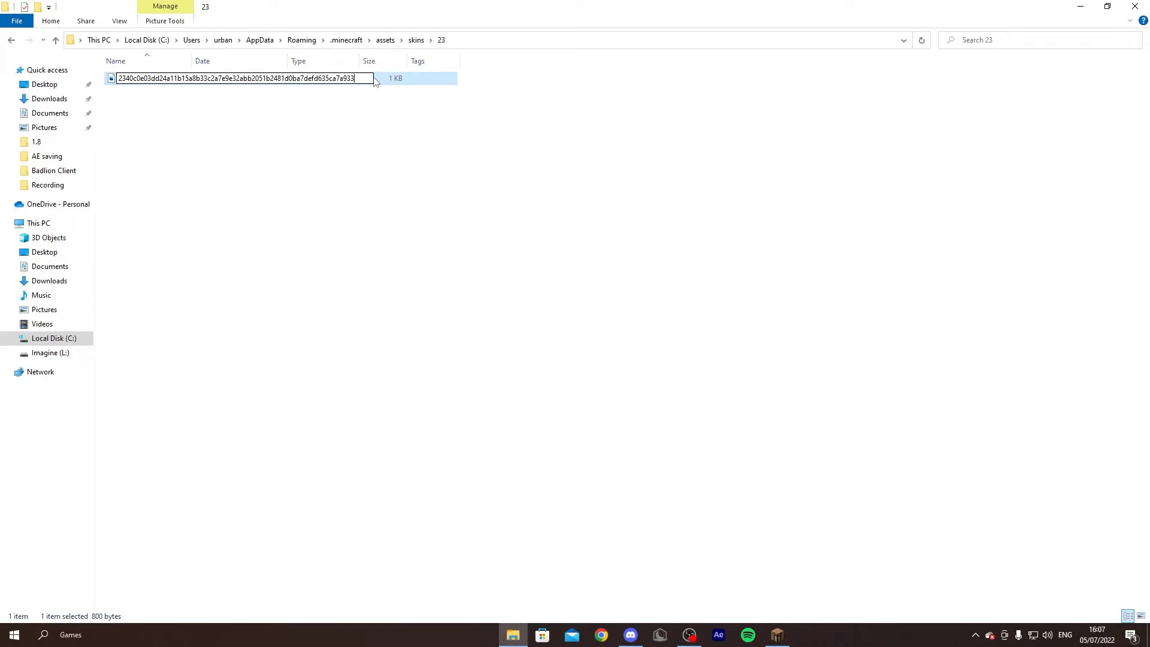
pyautogui.press('Return')
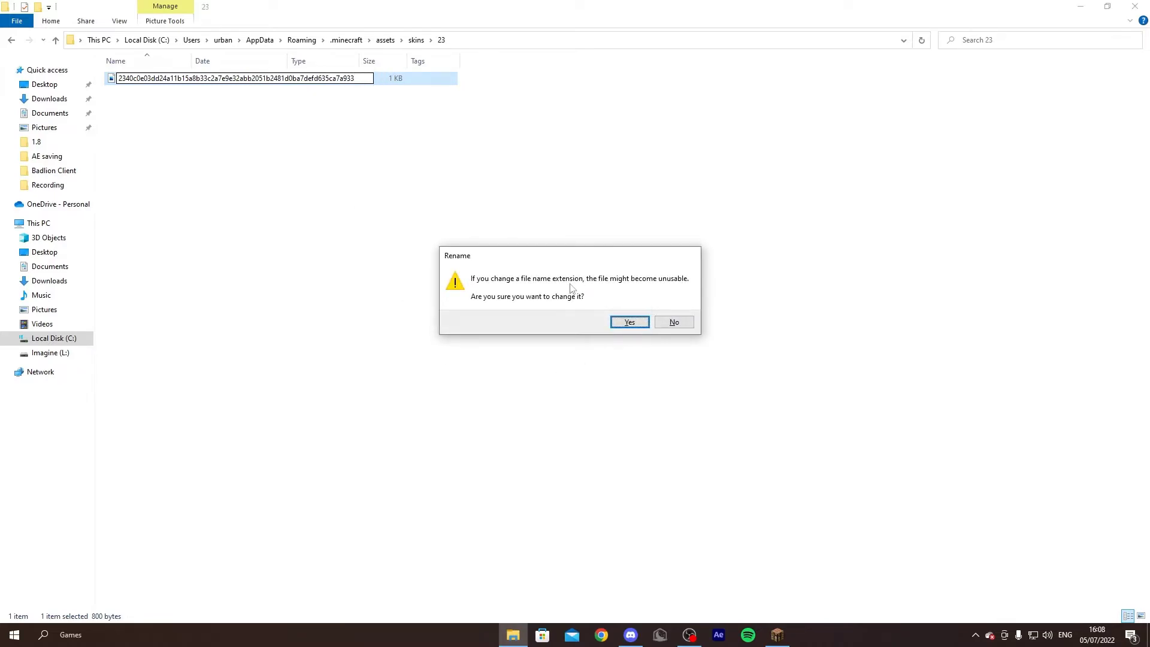
pyautogui.click(624, 322)
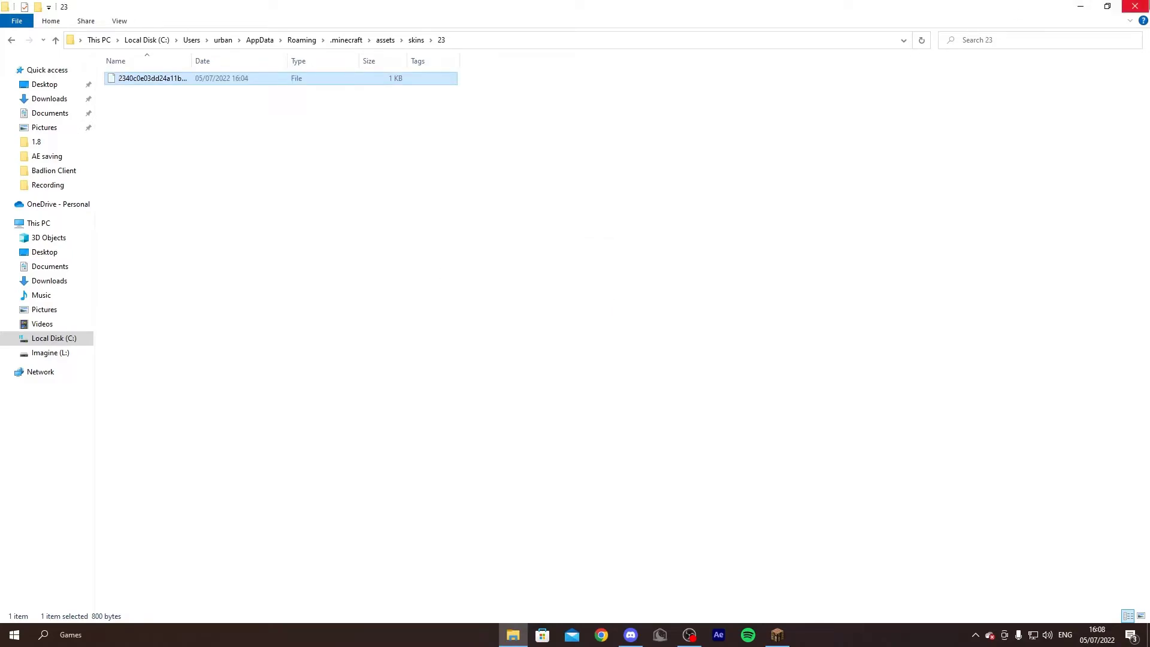
# Close Explorer and run through the Hypixel Bed Wars lobby displaying the blue flower cape.
pyautogui.click(1135, 6)
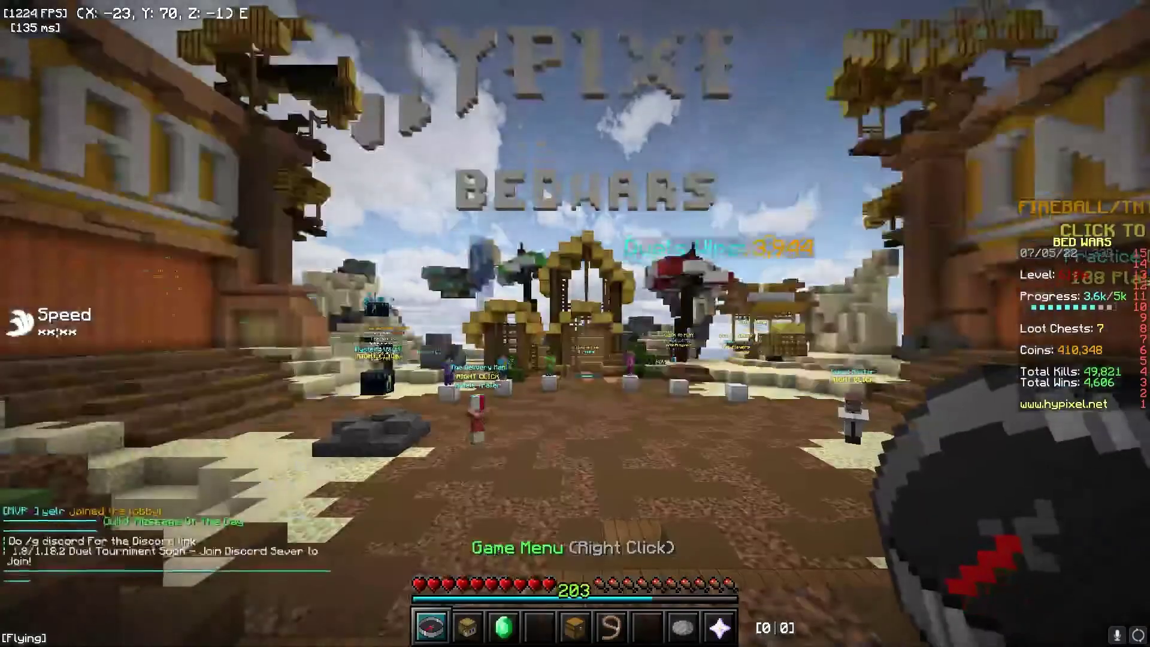
pyautogui.press('shift')
pyautogui.press('w')
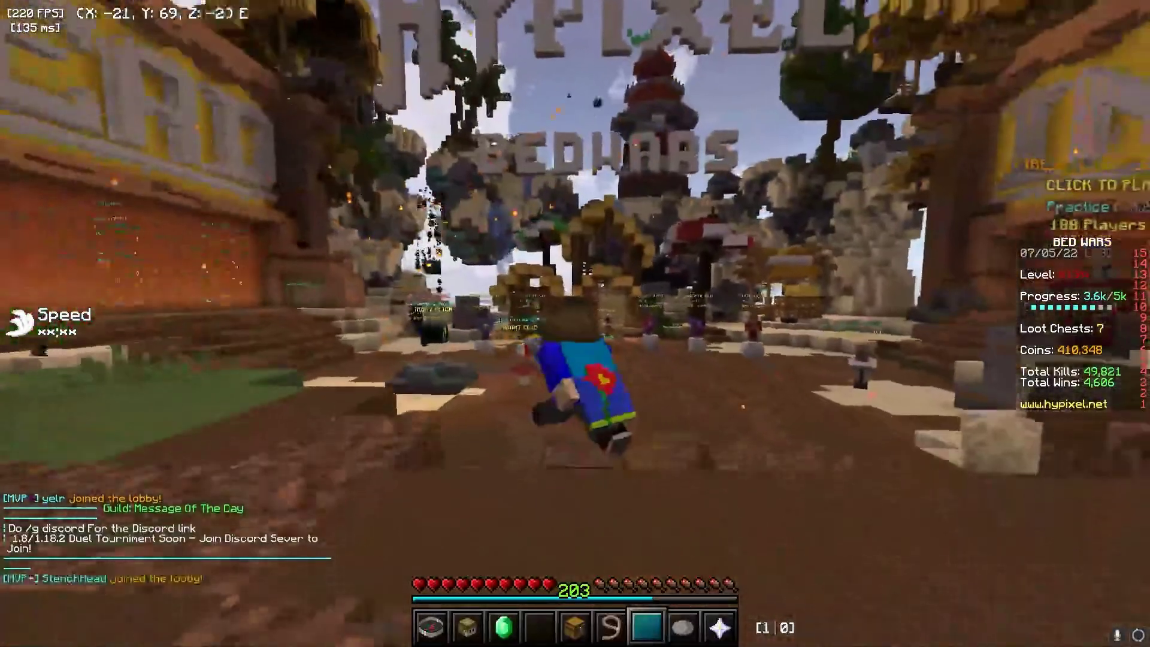
pyautogui.click(574, 323)
pyautogui.press('w')
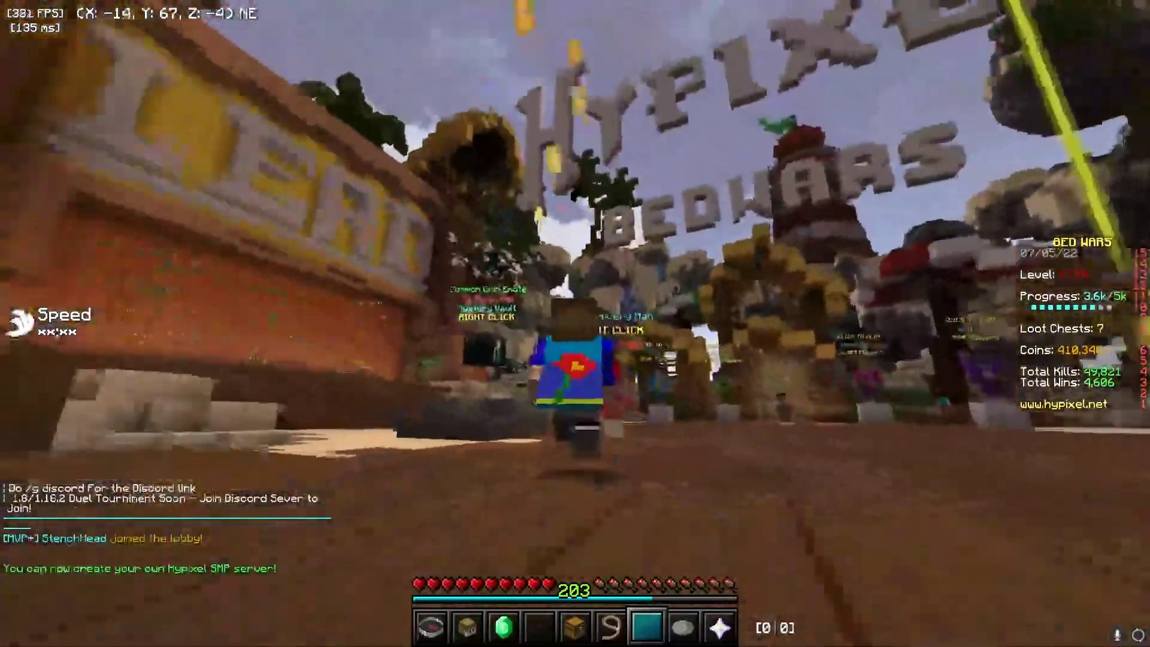
pyautogui.press('w')
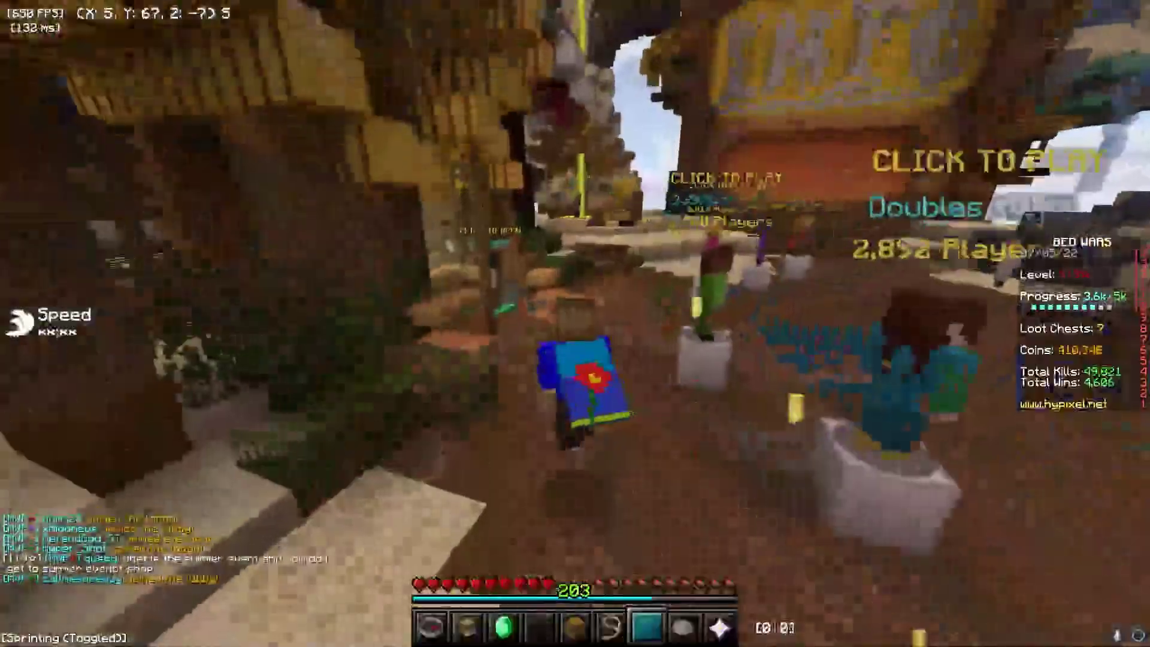
pyautogui.press('w')
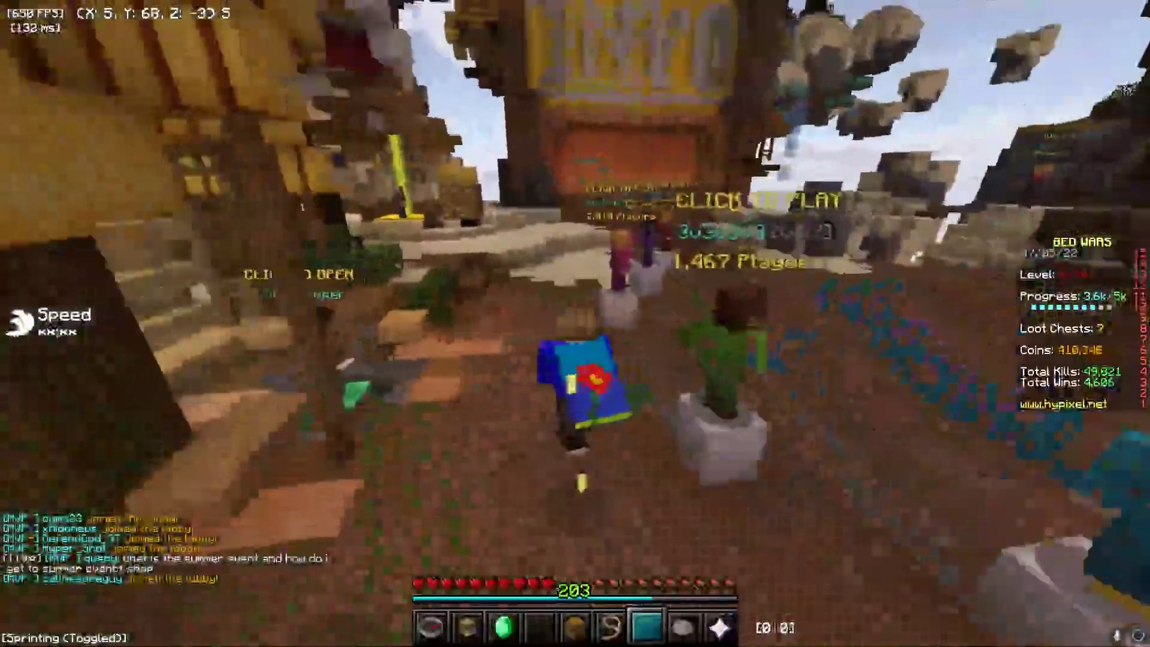
pyautogui.press('w')
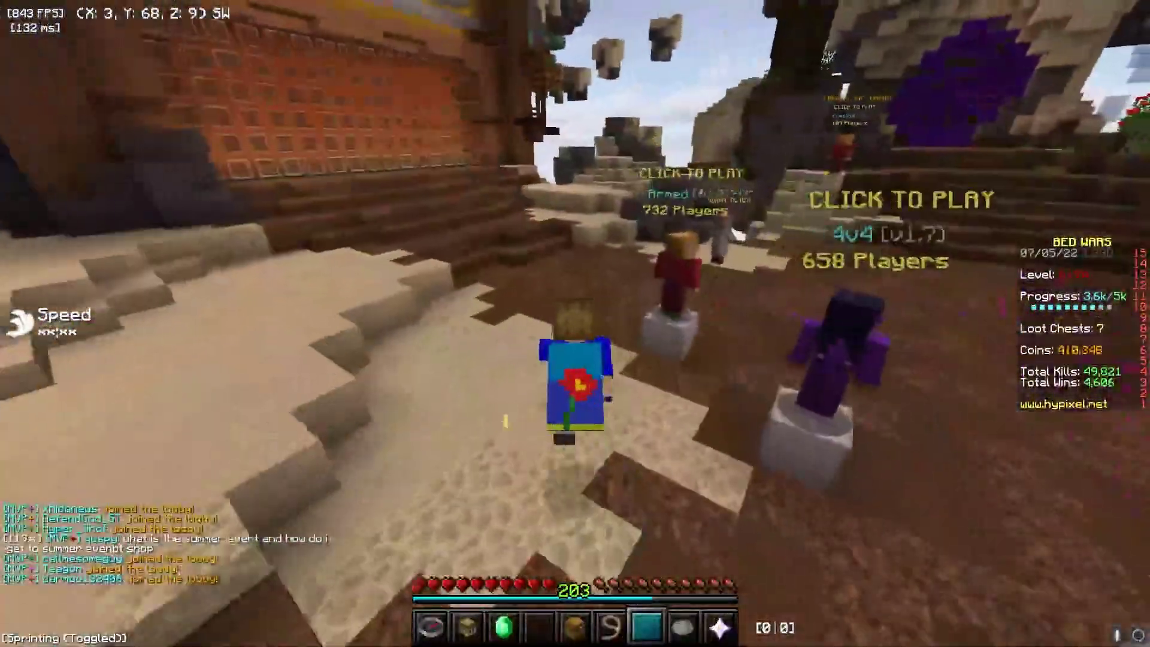
pyautogui.press('w')
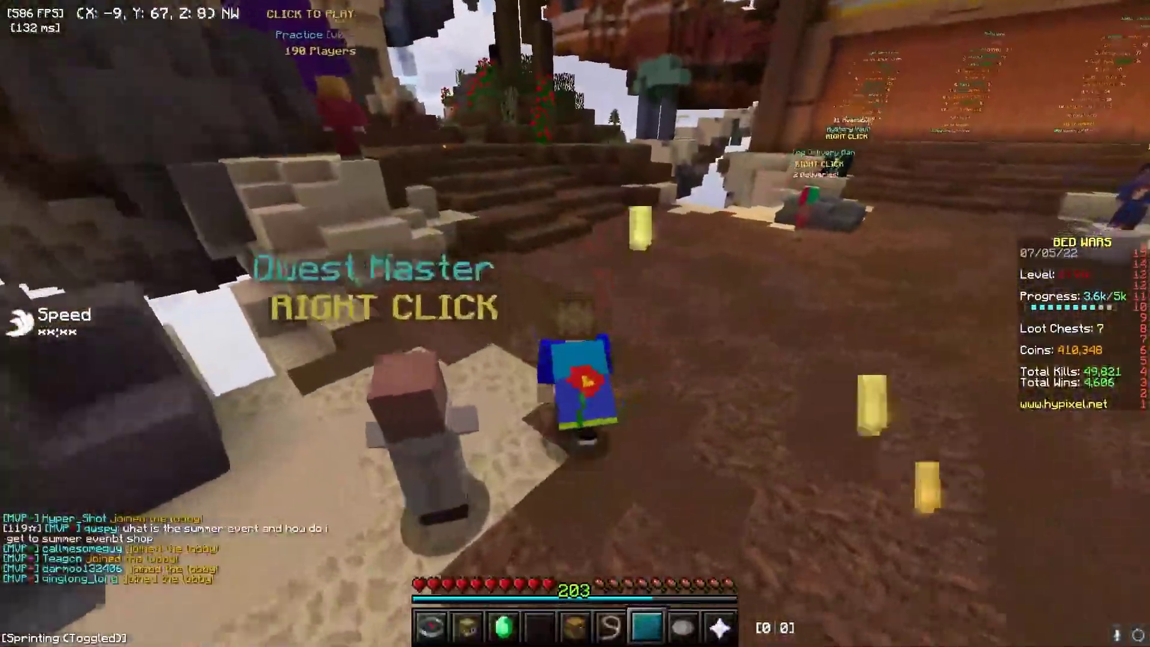
pyautogui.press('w')
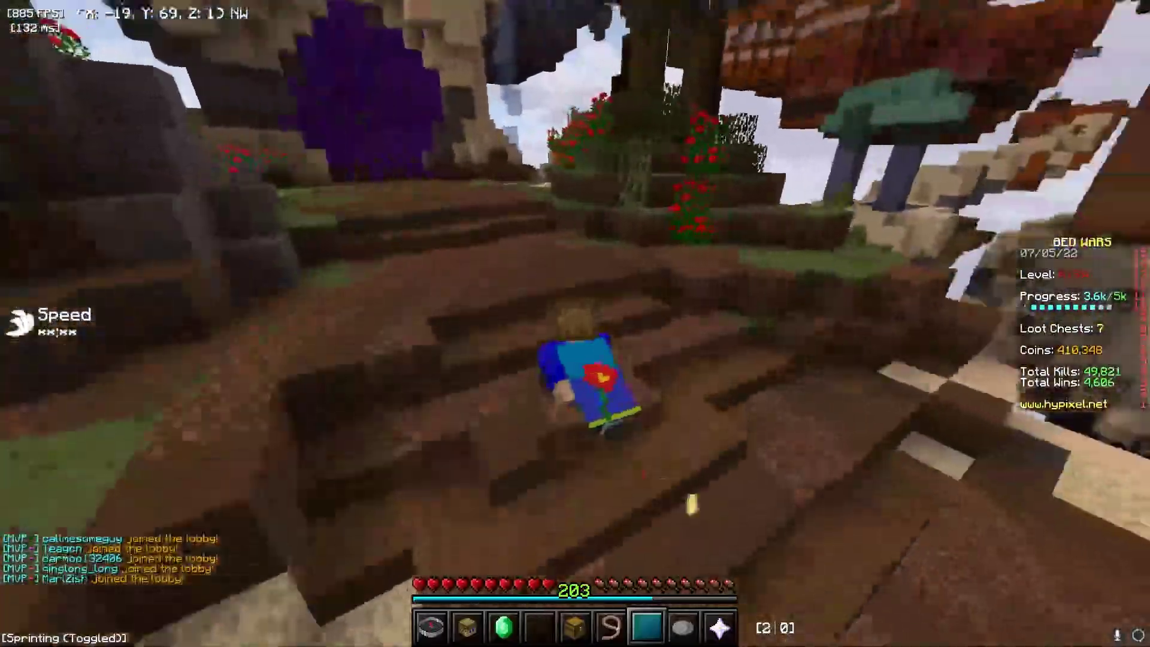
pyautogui.press('w')
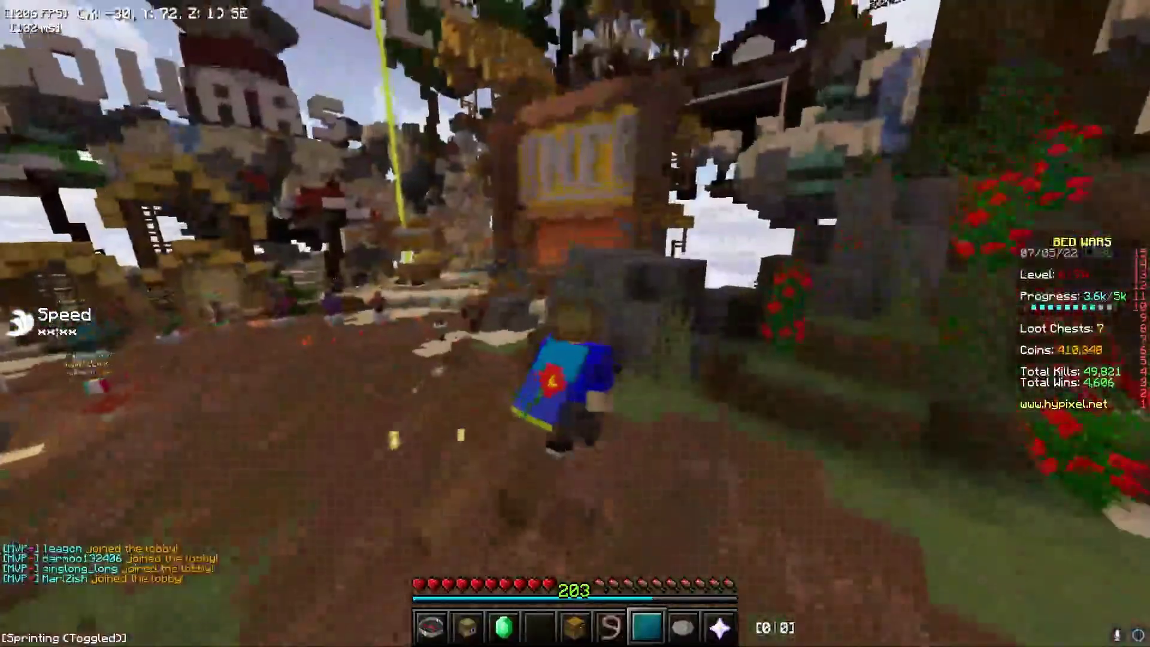